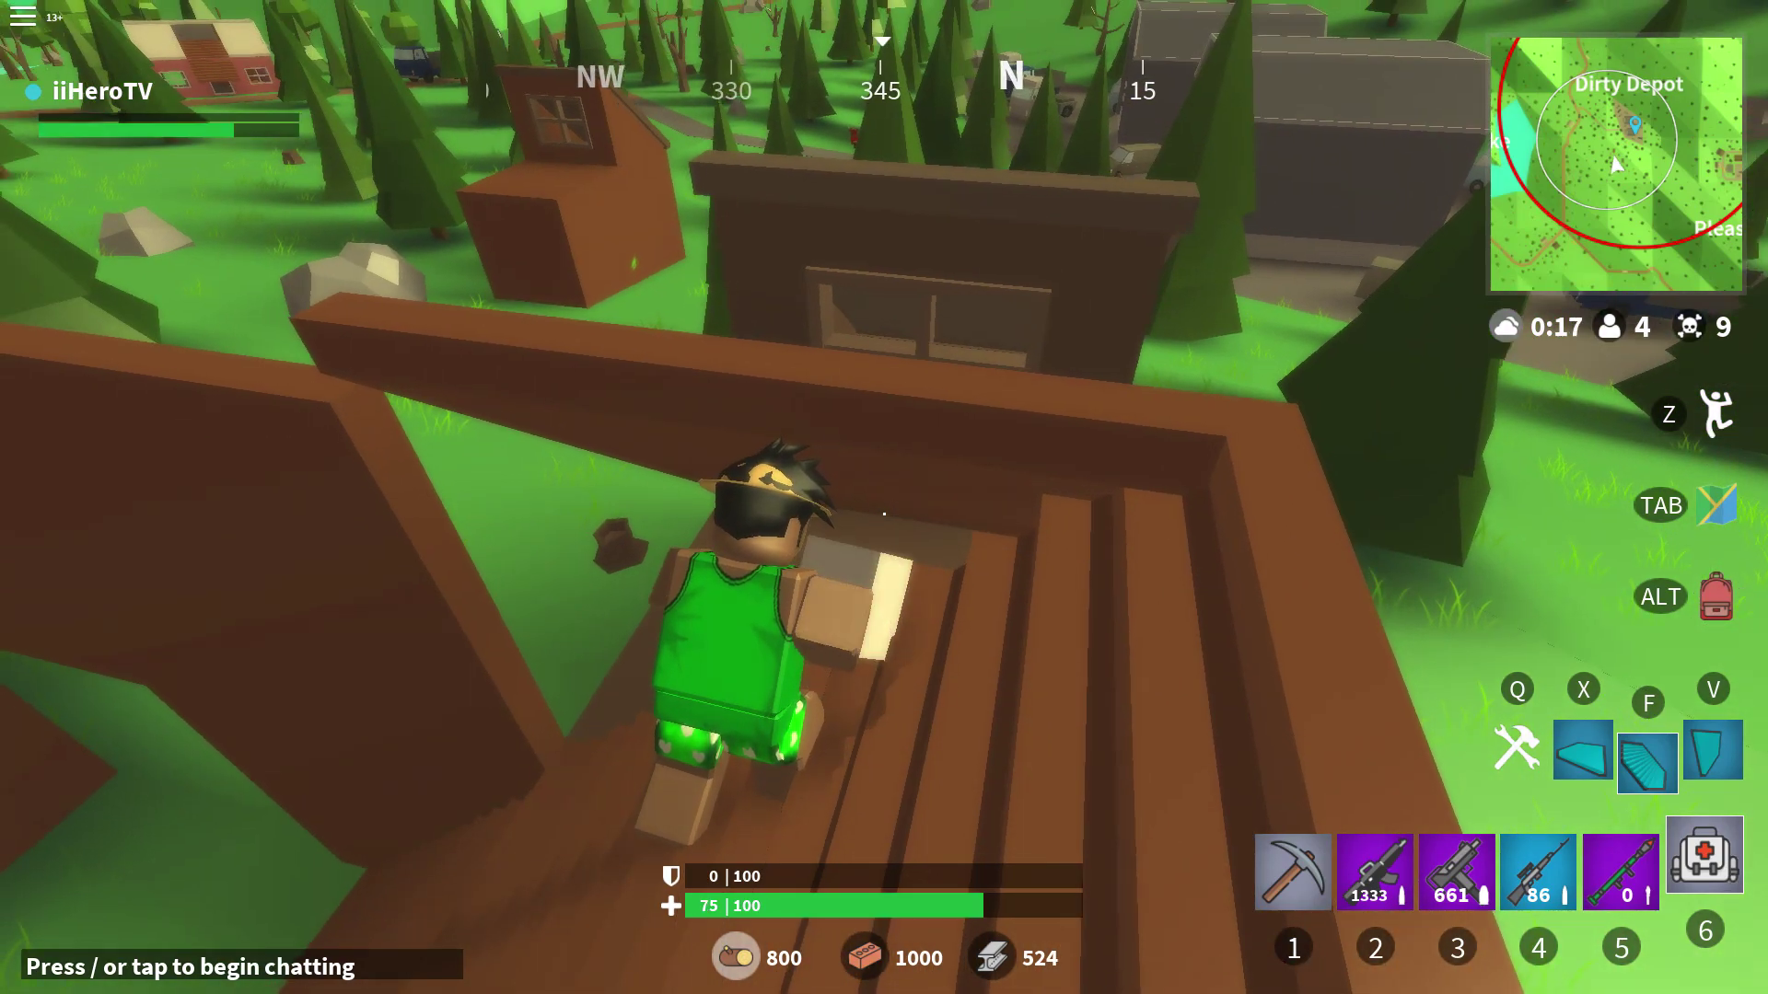
# Shoot at the nearby opponents with the slot 3 gun and equip the rifle in slot 2.
pyautogui.press('5')
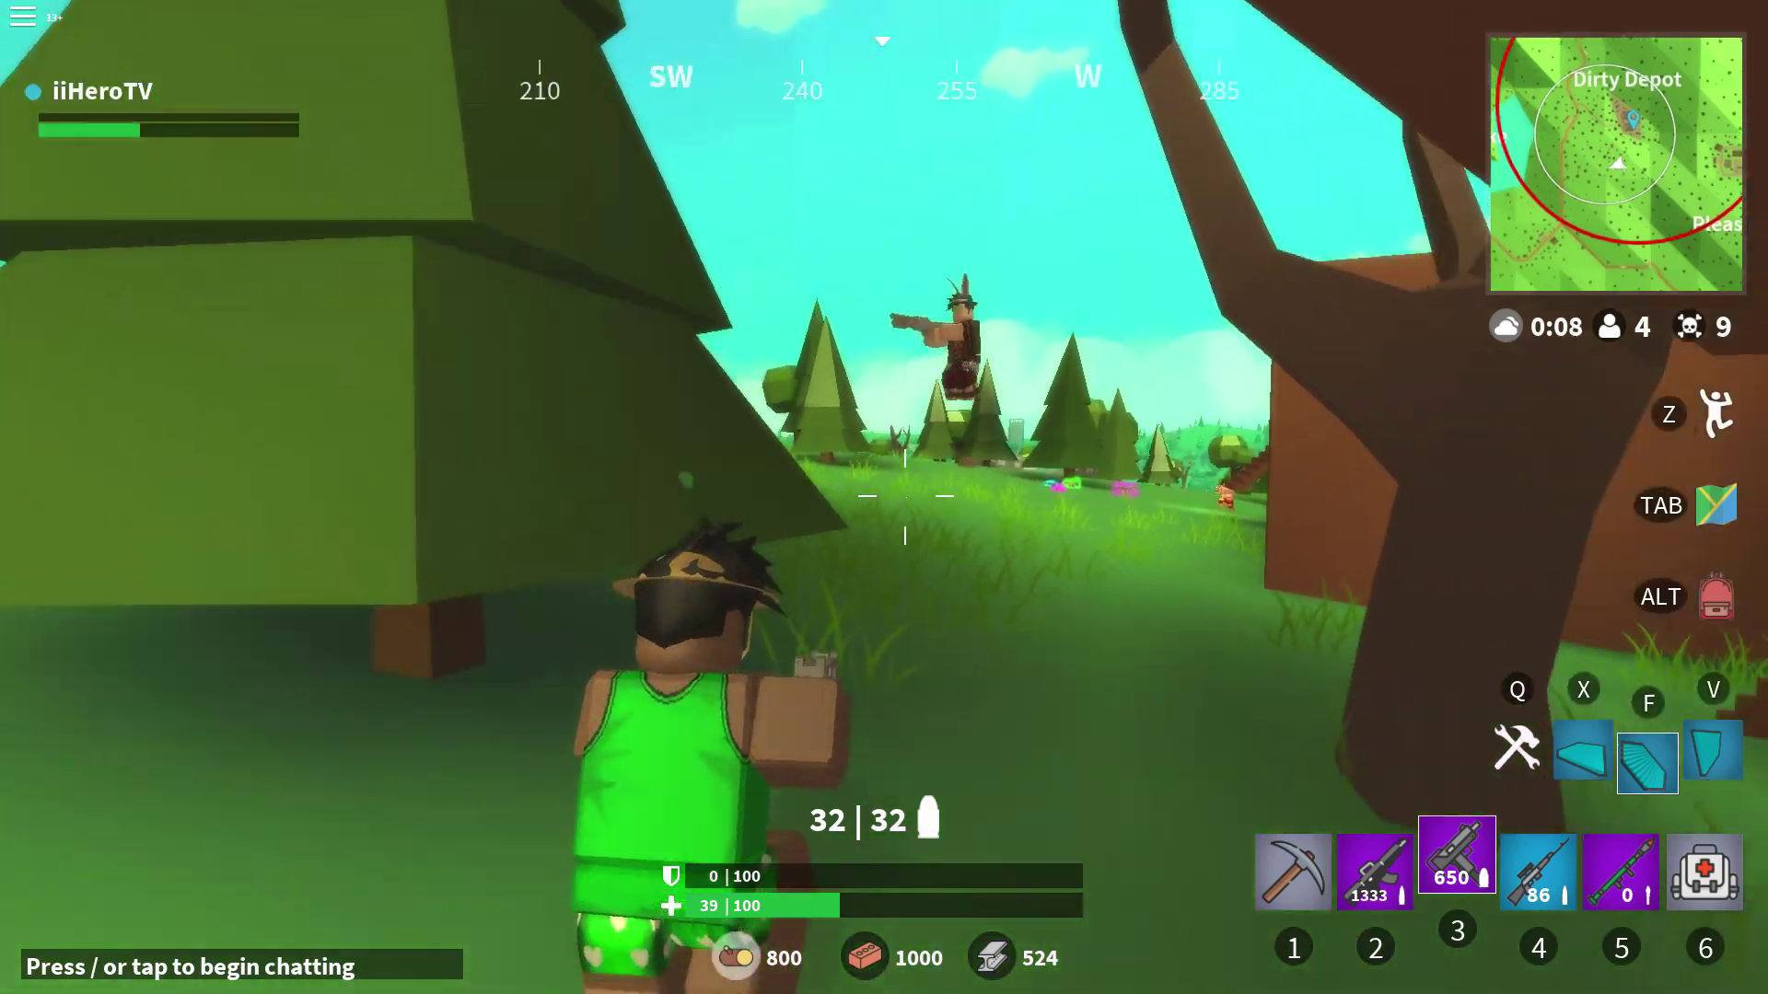
pyautogui.click(905, 496)
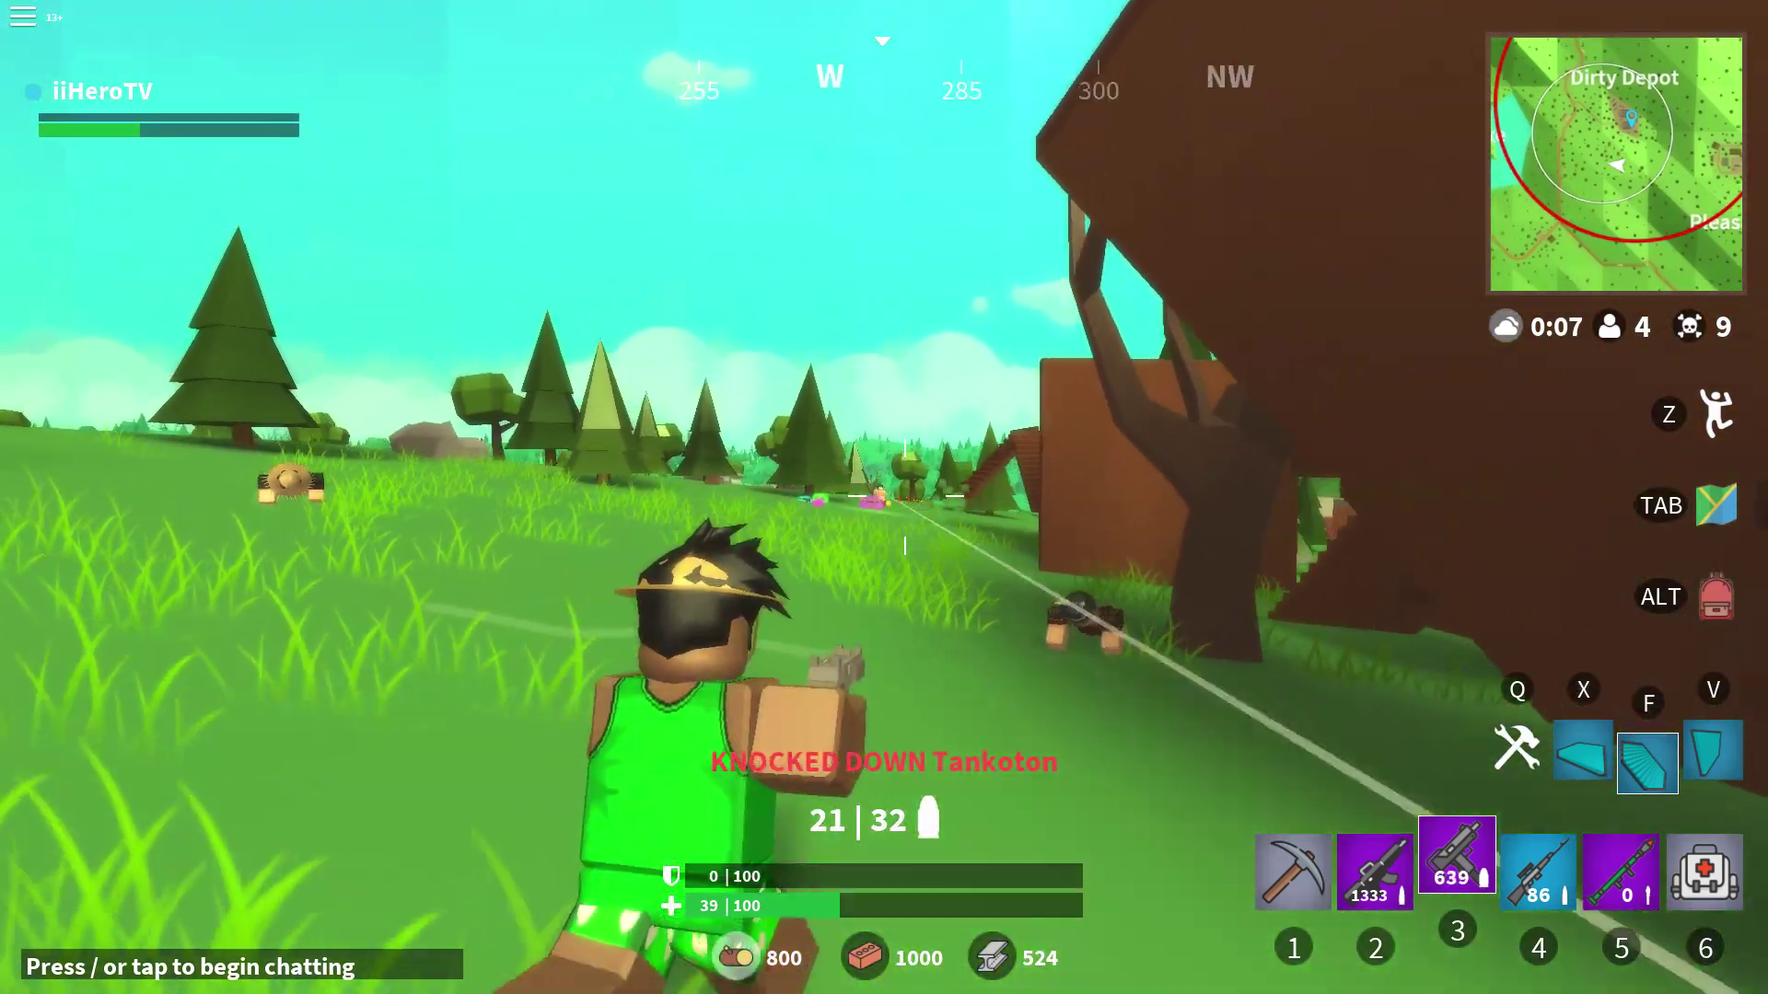
pyautogui.moveTo(905, 495); pyautogui.dragTo(905, 495)
pyautogui.press('2')
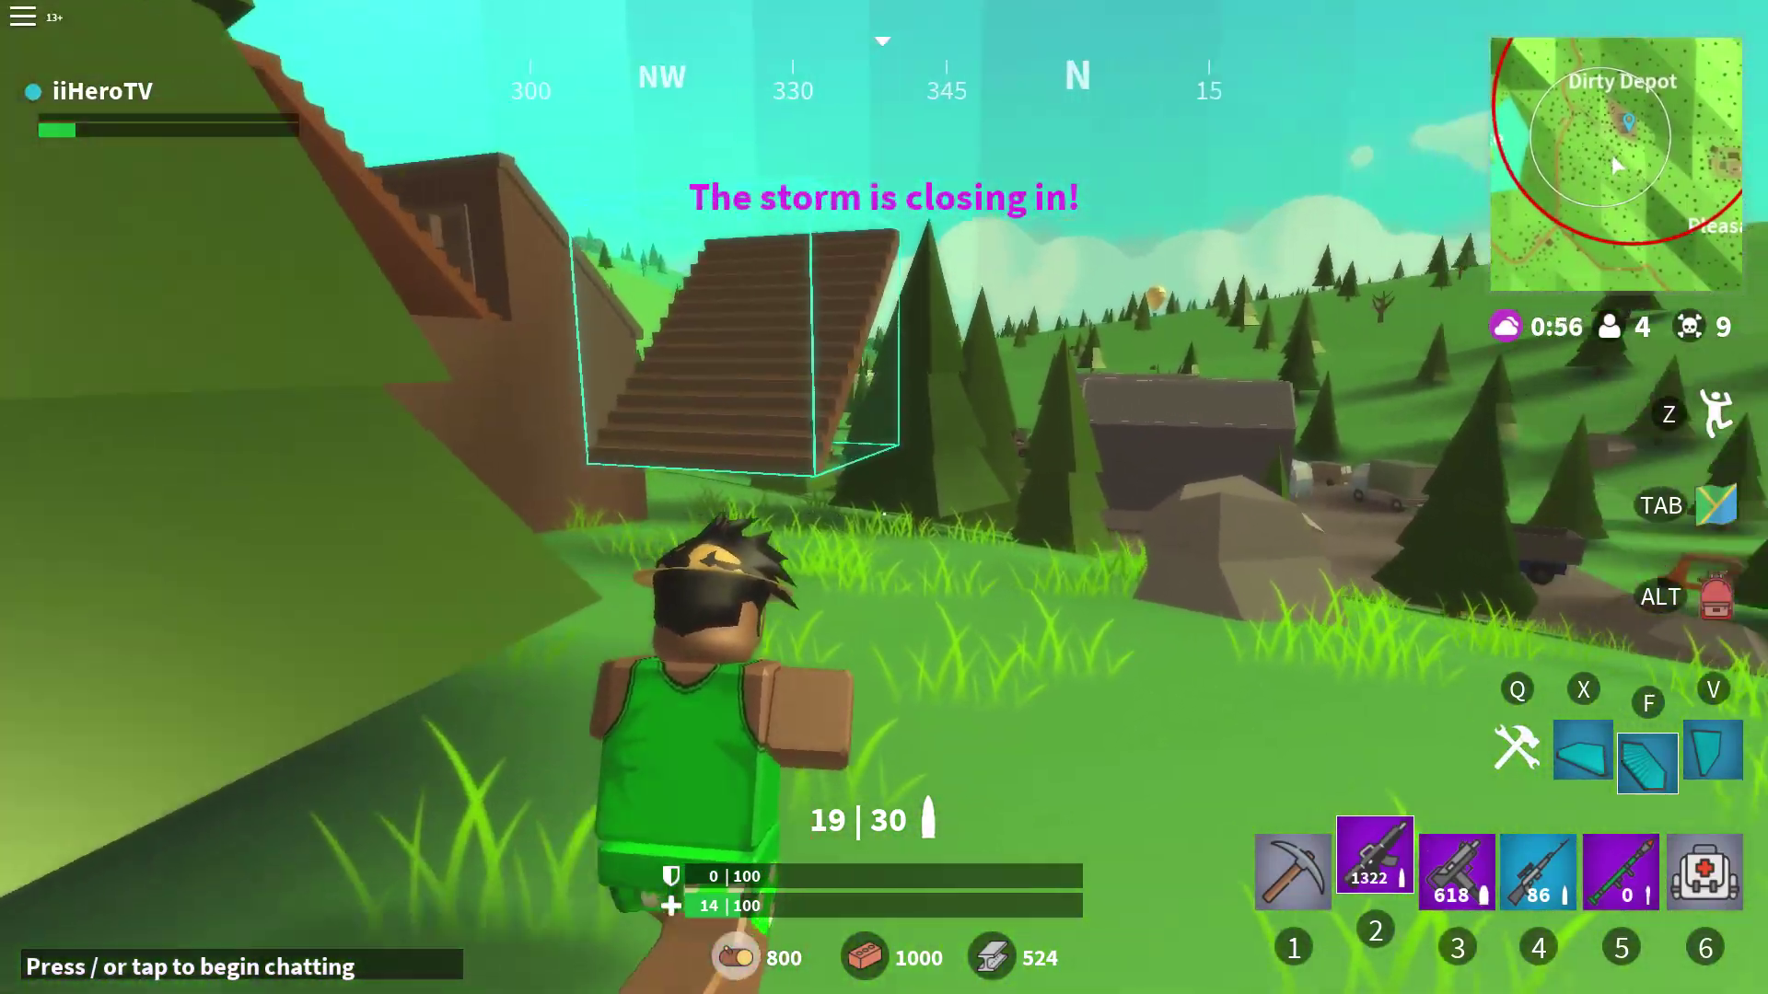
# Build a wooden staircase beside the house and re-equip the slot 2 rifle to fire from it.
pyautogui.click(884, 513)
pyautogui.press('3')
pyautogui.press('2')
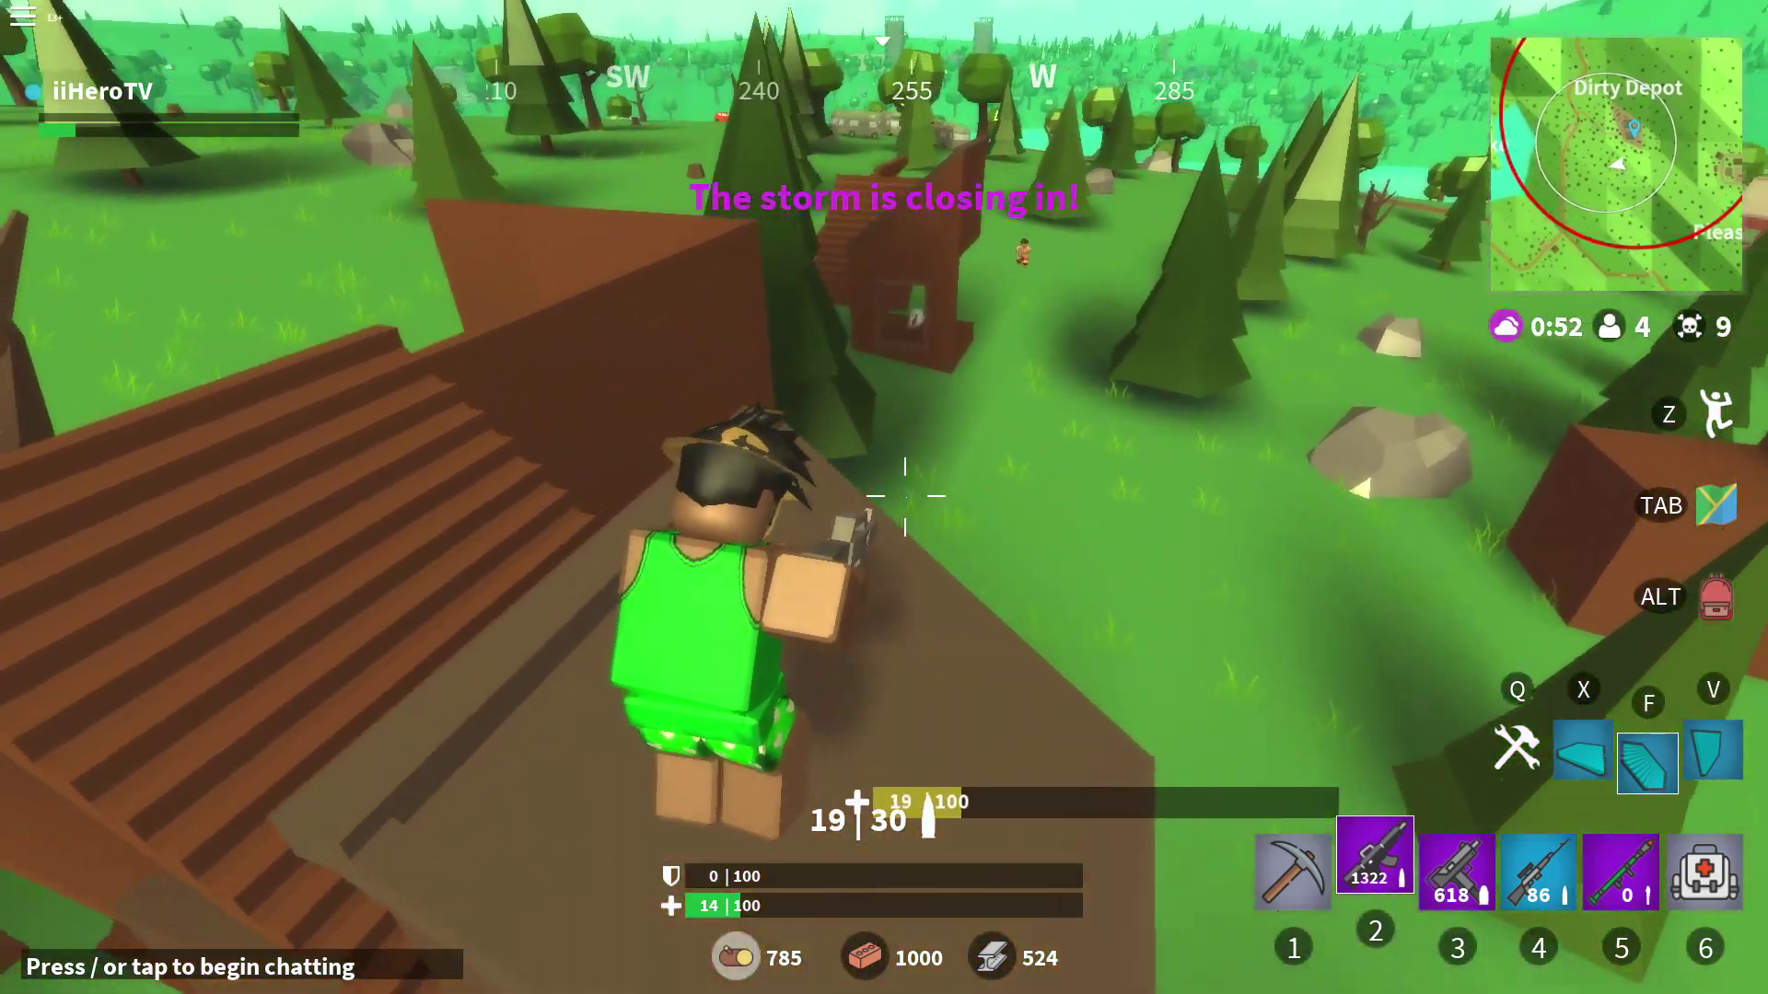
pyautogui.moveTo(905, 495); pyautogui.dragTo(892, 534)
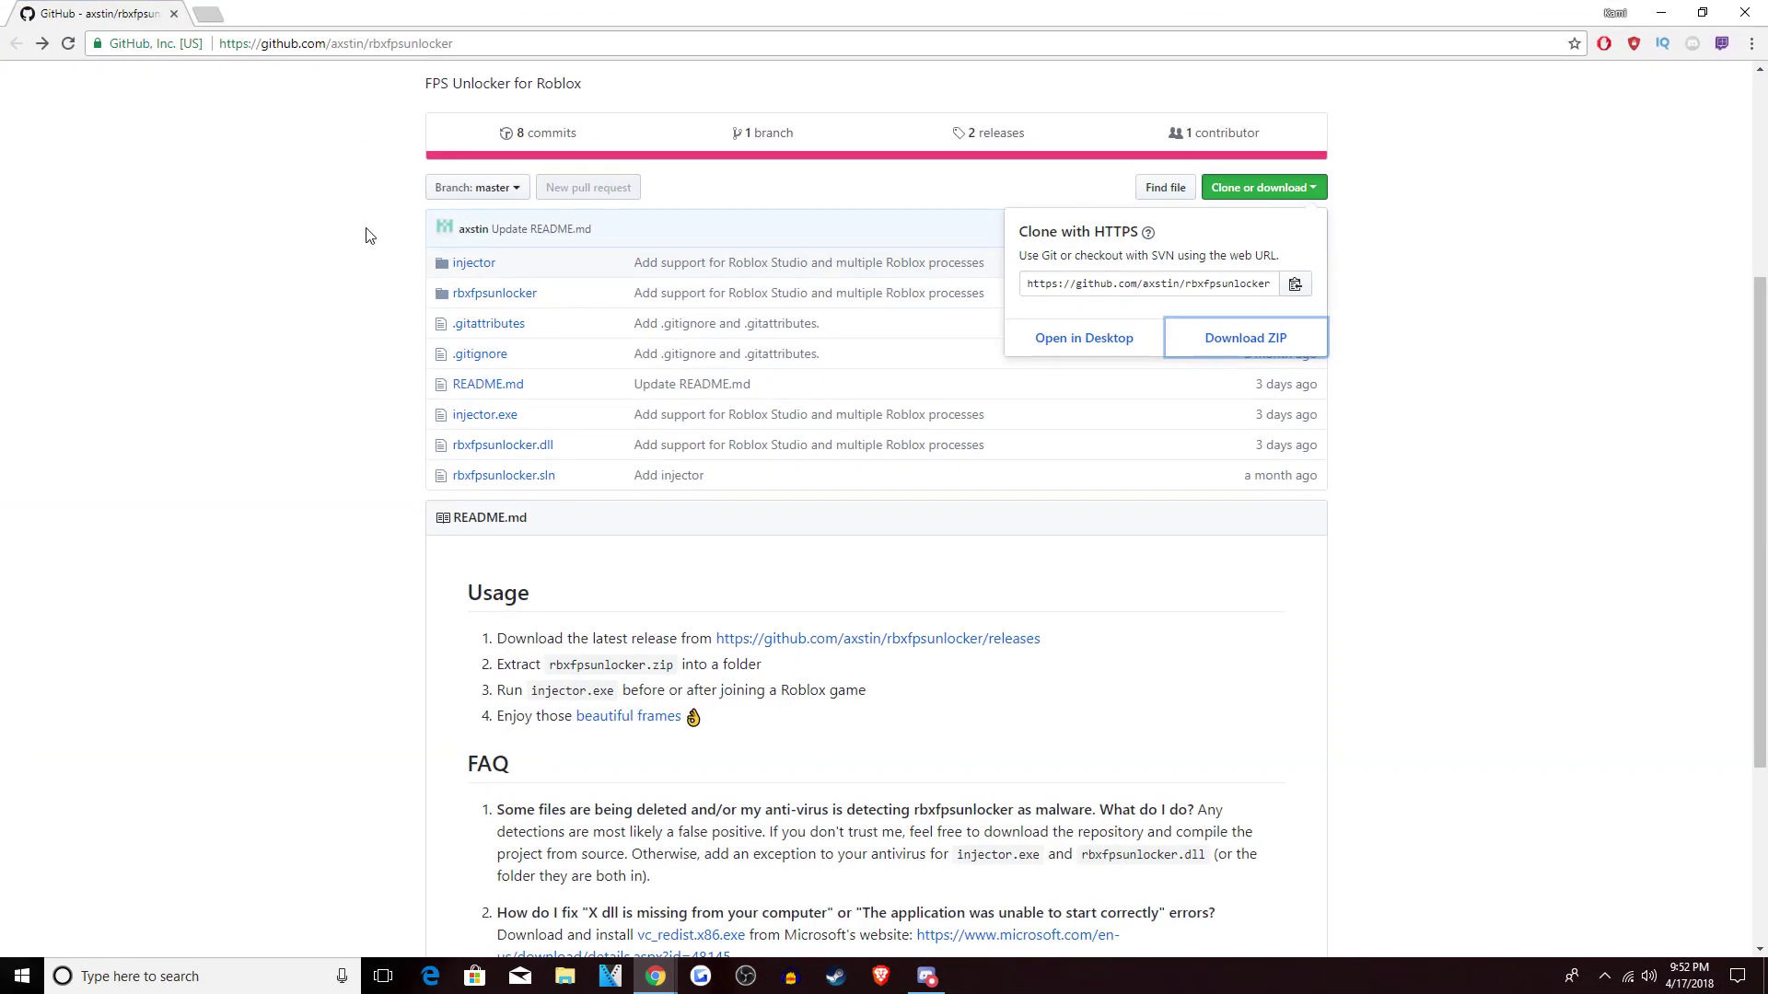
# Show the clone and download options of the axstin/rbxfpsunlocker repository on GitHub.
pyautogui.scroll(4, 394, 276)
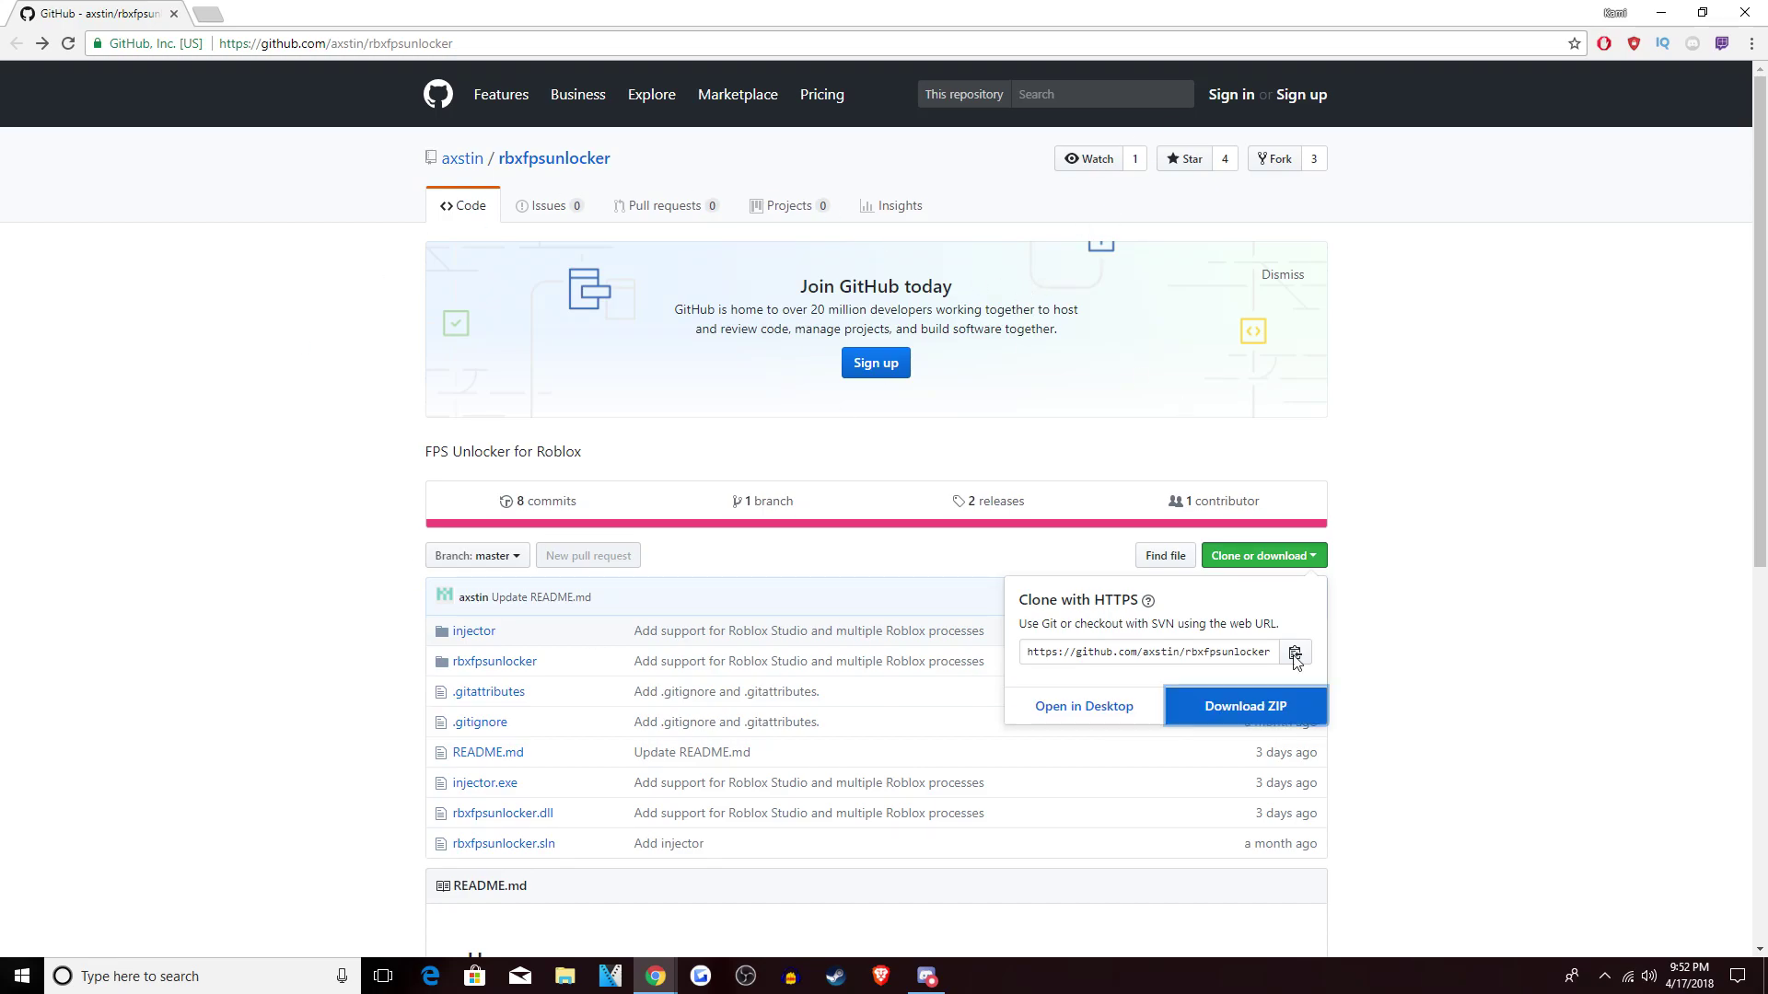
pyautogui.click(1455, 440)
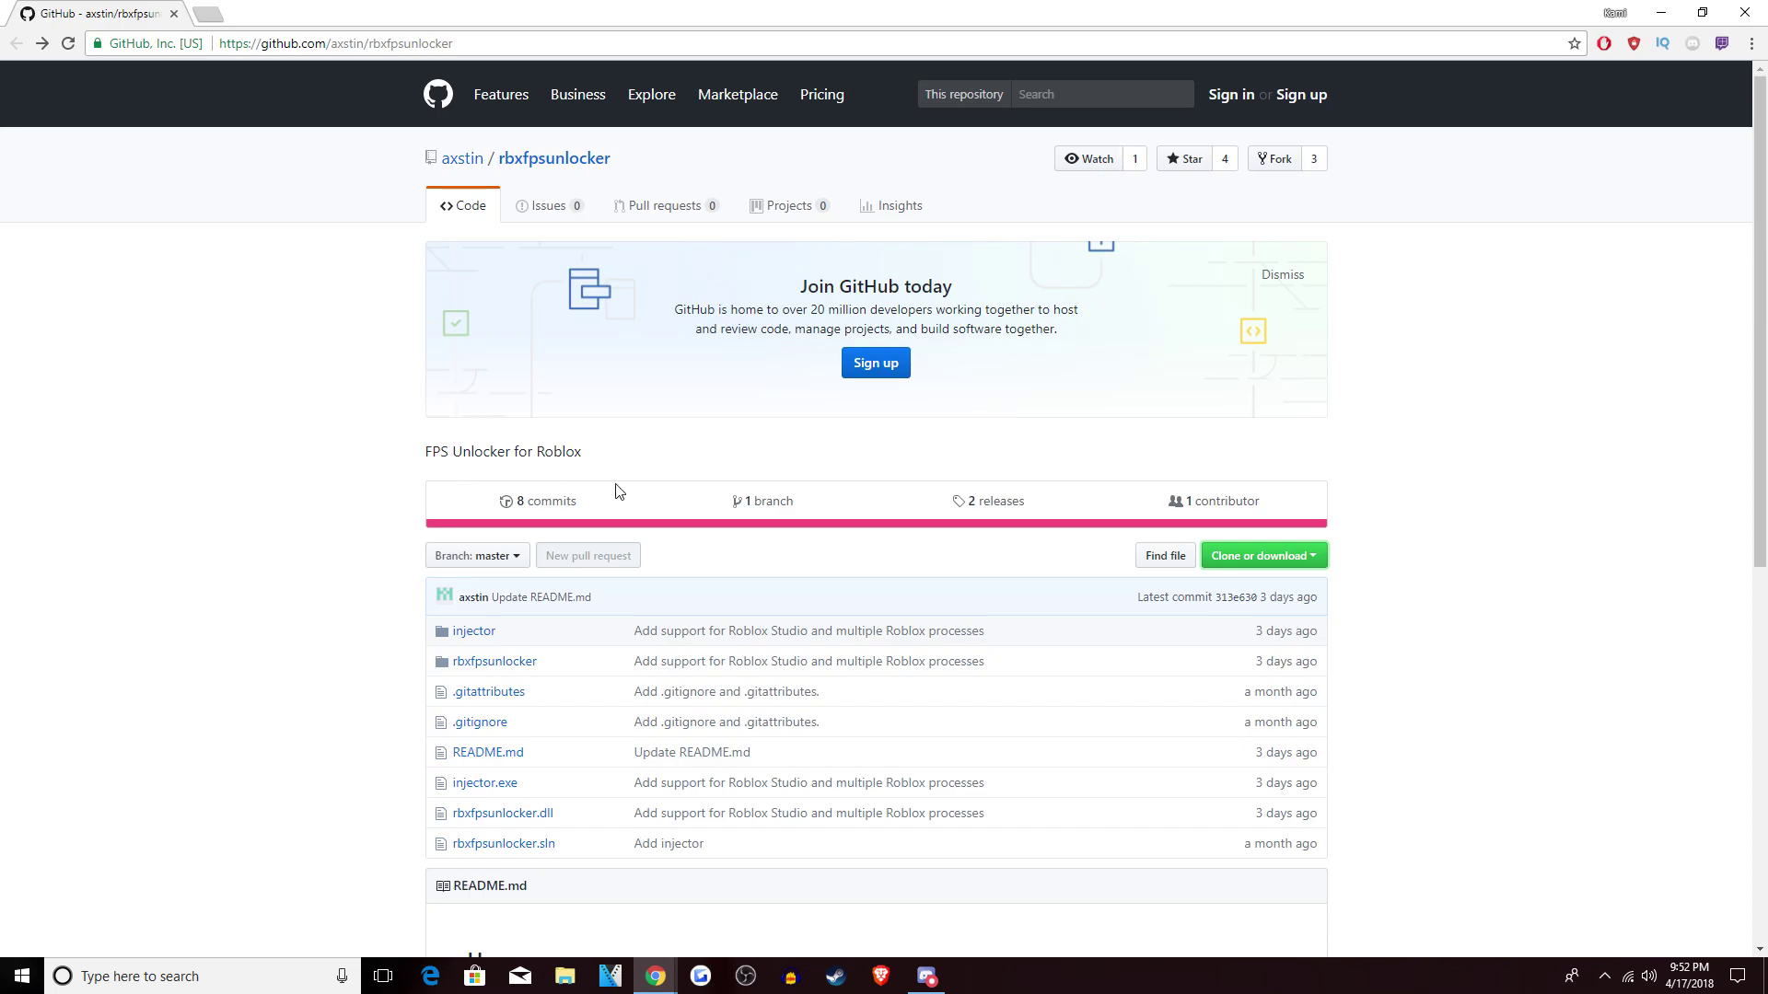
pyautogui.click(1280, 562)
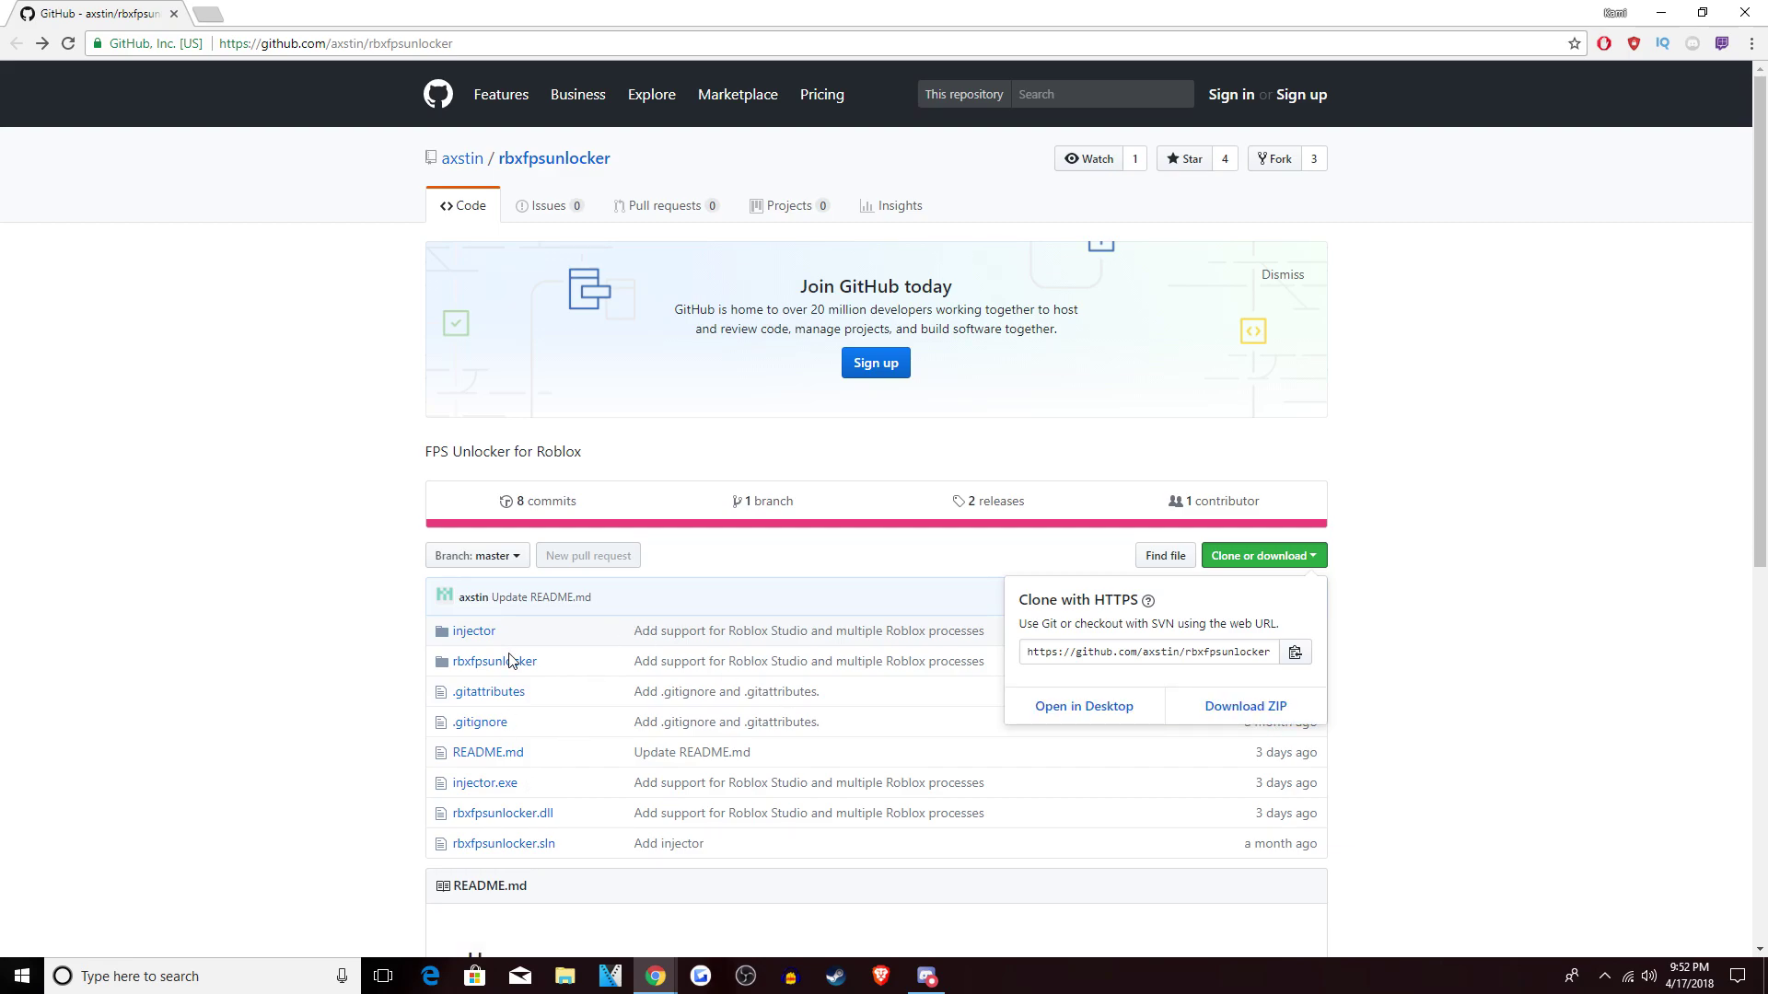
# Read the file list and the README's Usage and FAQ sections of the repository, and minimize the browser.
pyautogui.scroll(-1, 494, 725)
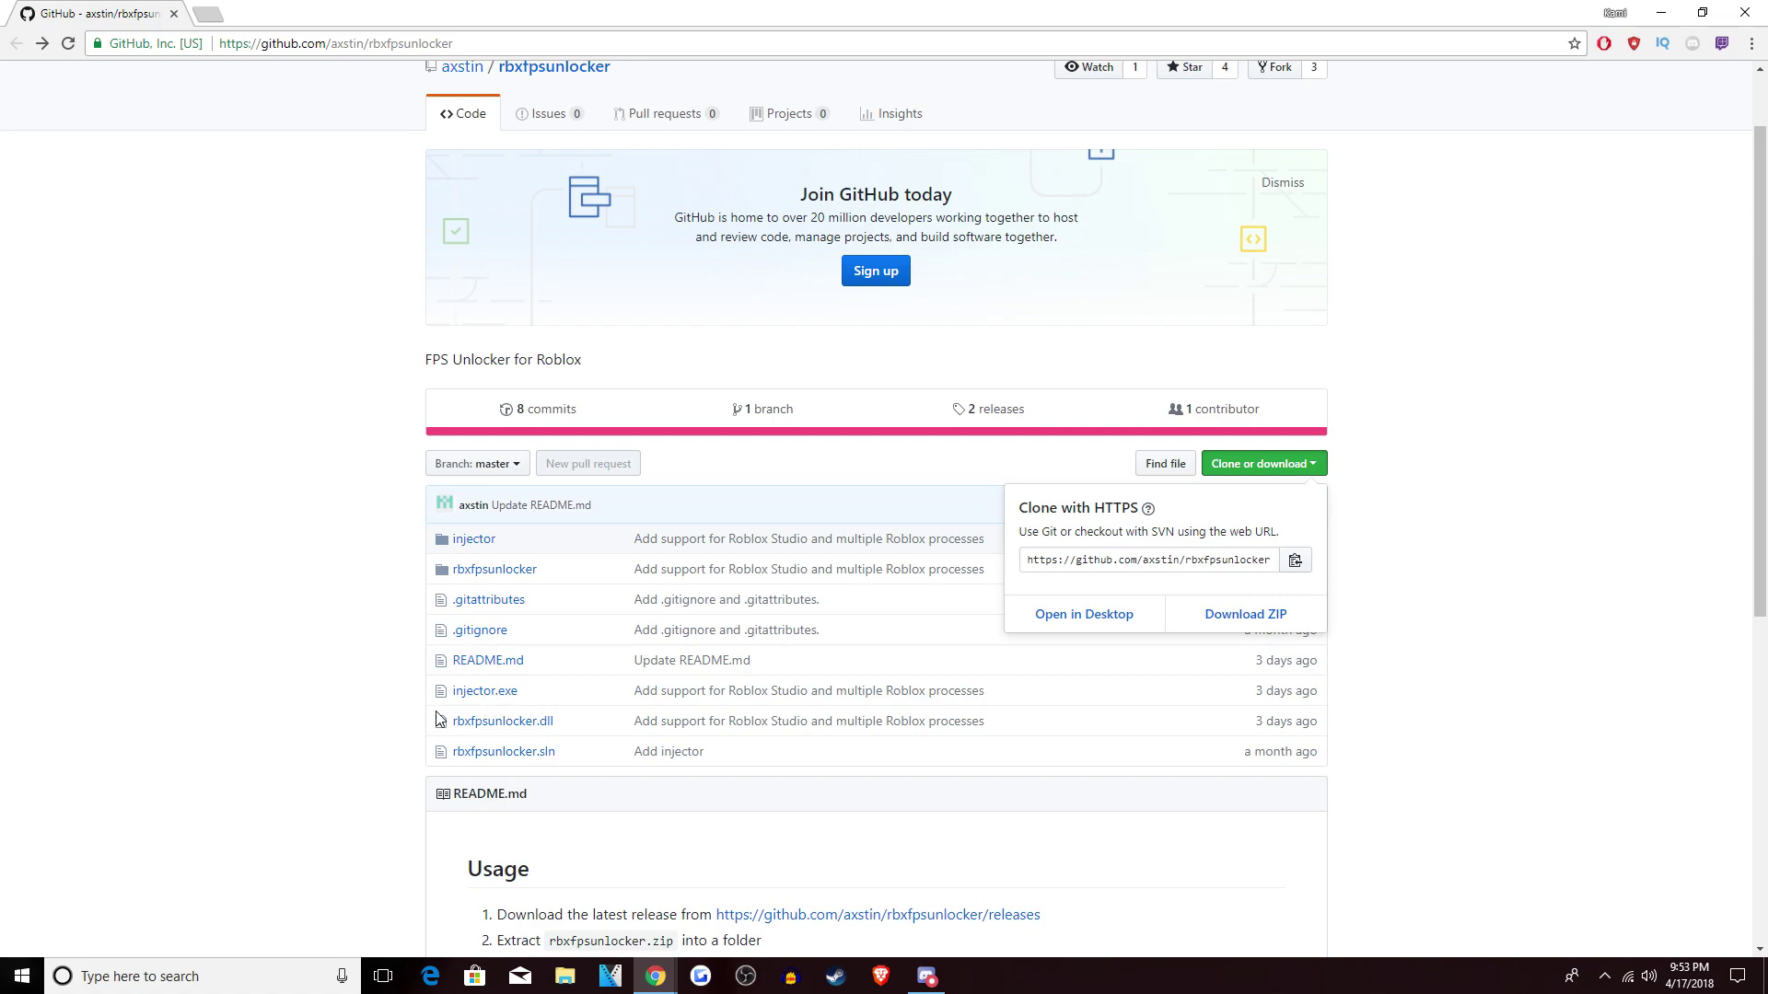
pyautogui.scroll(-5, 497, 693)
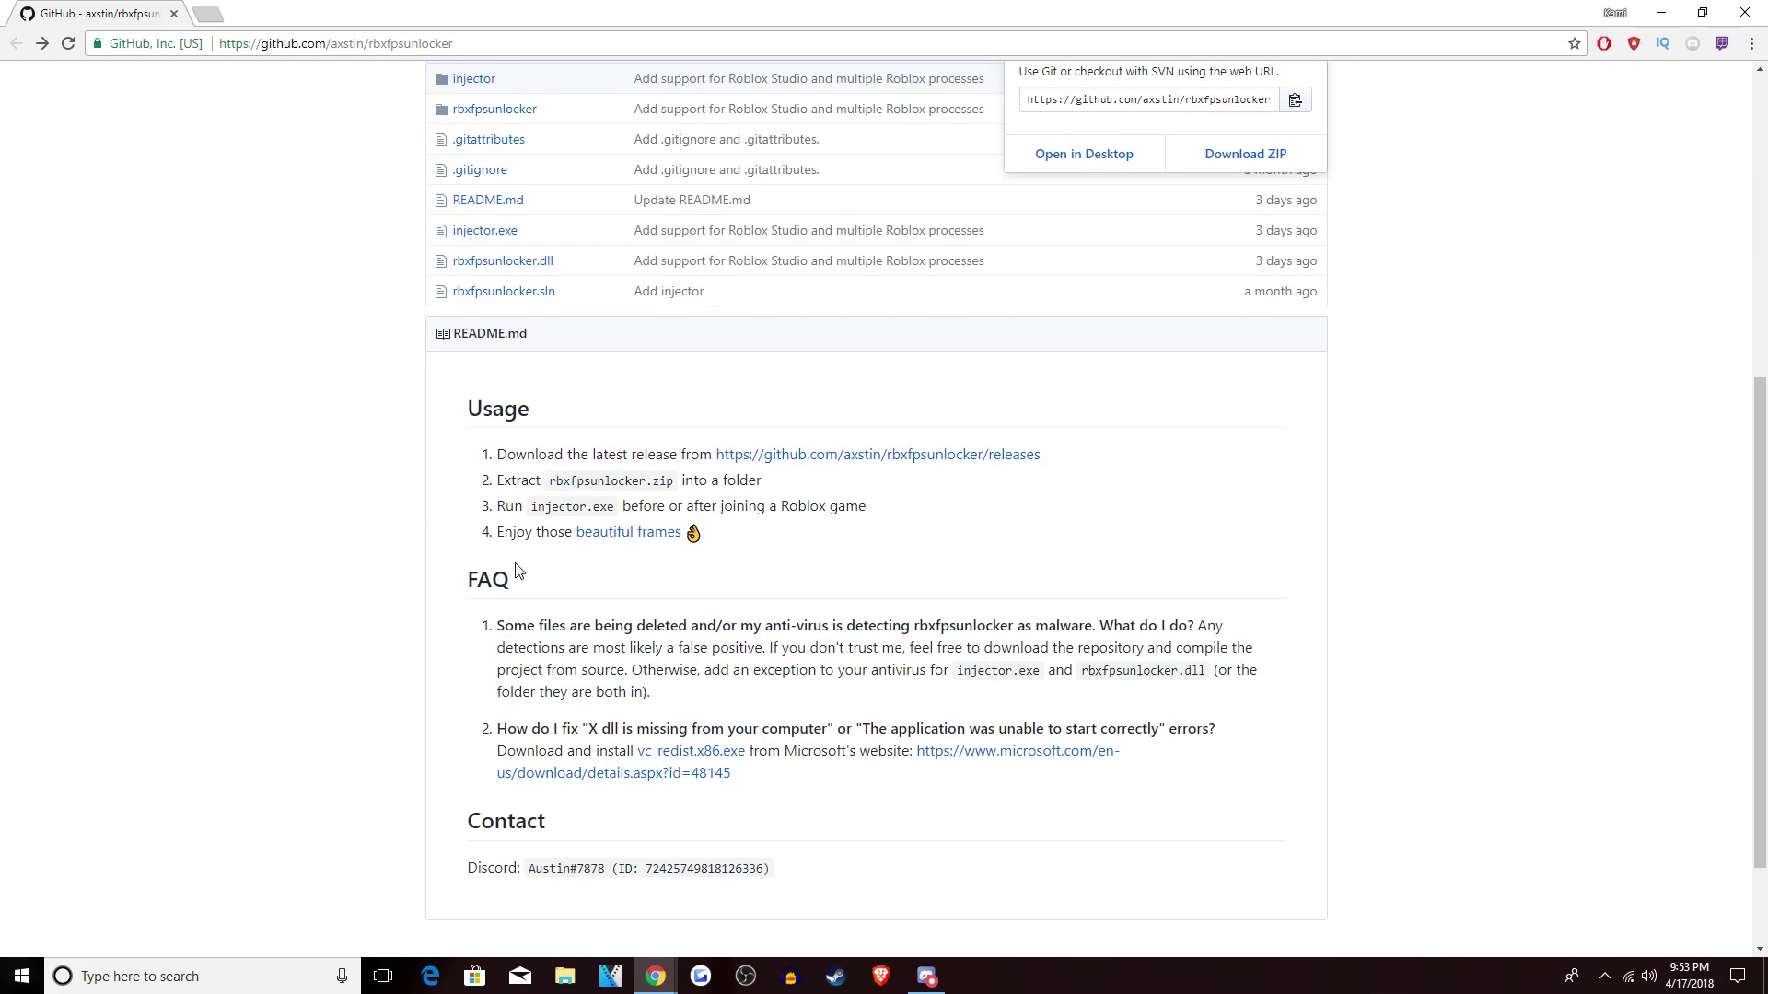
pyautogui.scroll(5, 957, 651)
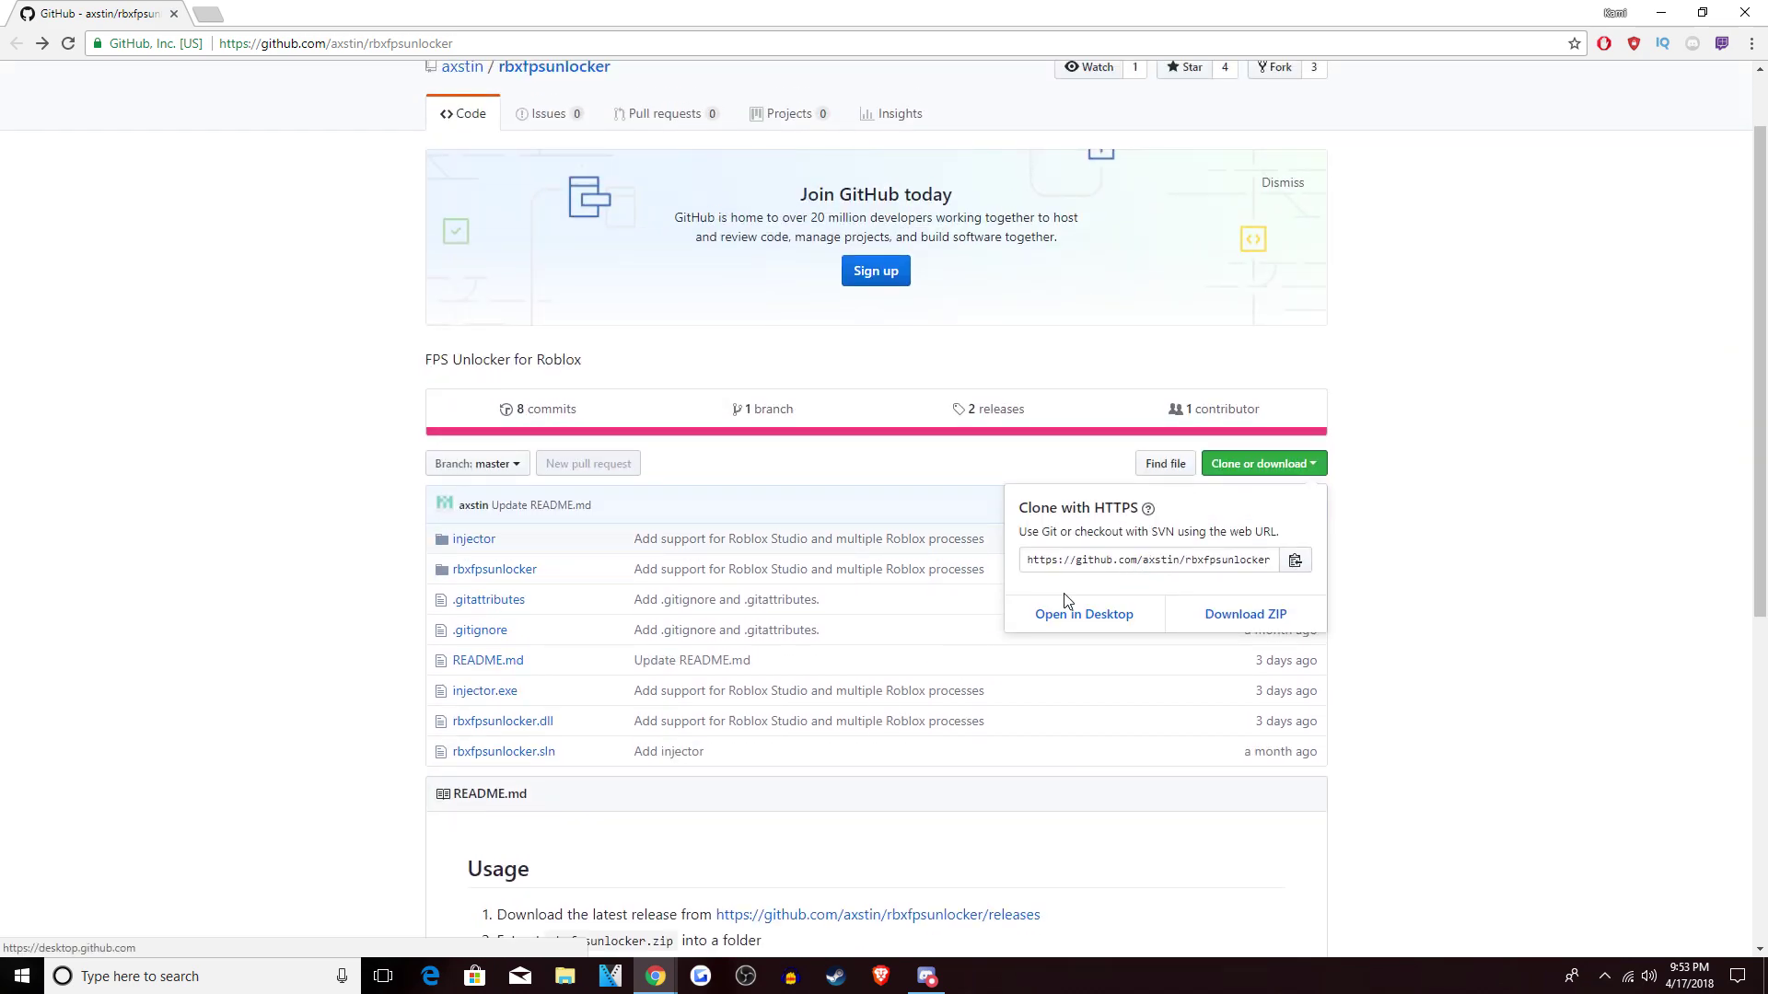
pyautogui.click(1653, 17)
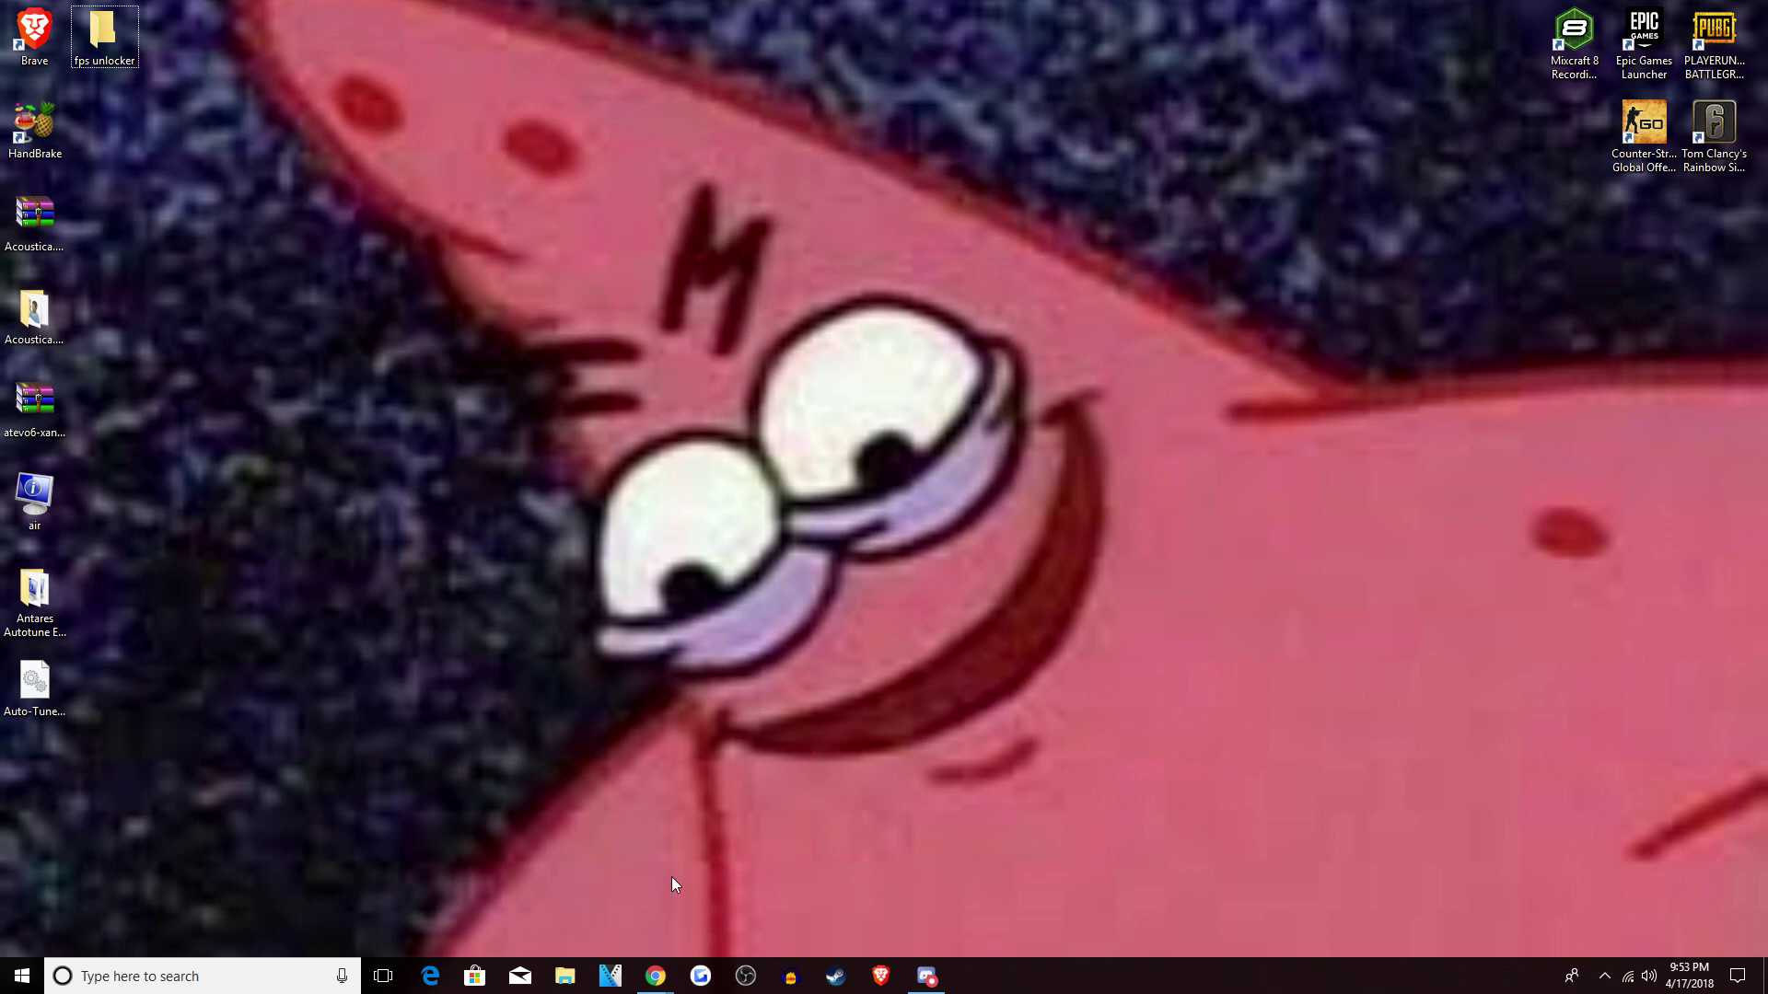
# Open the fps unlocker folder on the desktop and move its window fully into view.
pyautogui.rightClick(403, 241)
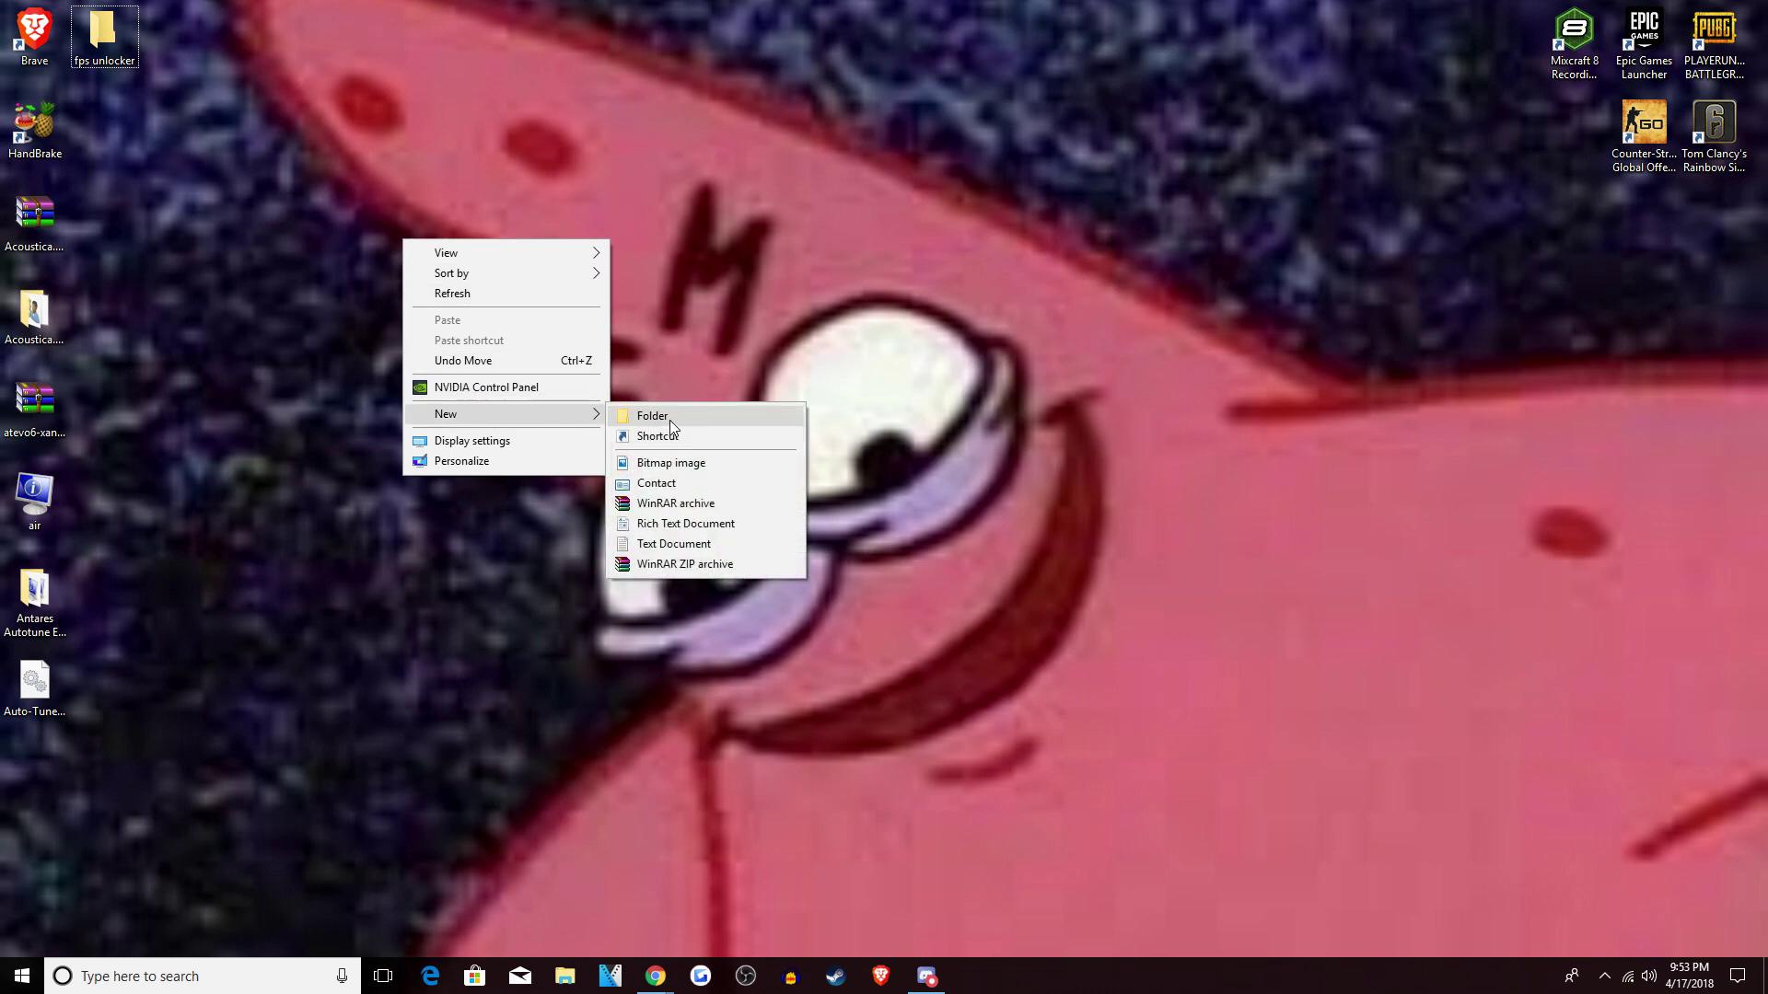
pyautogui.click(526, 205)
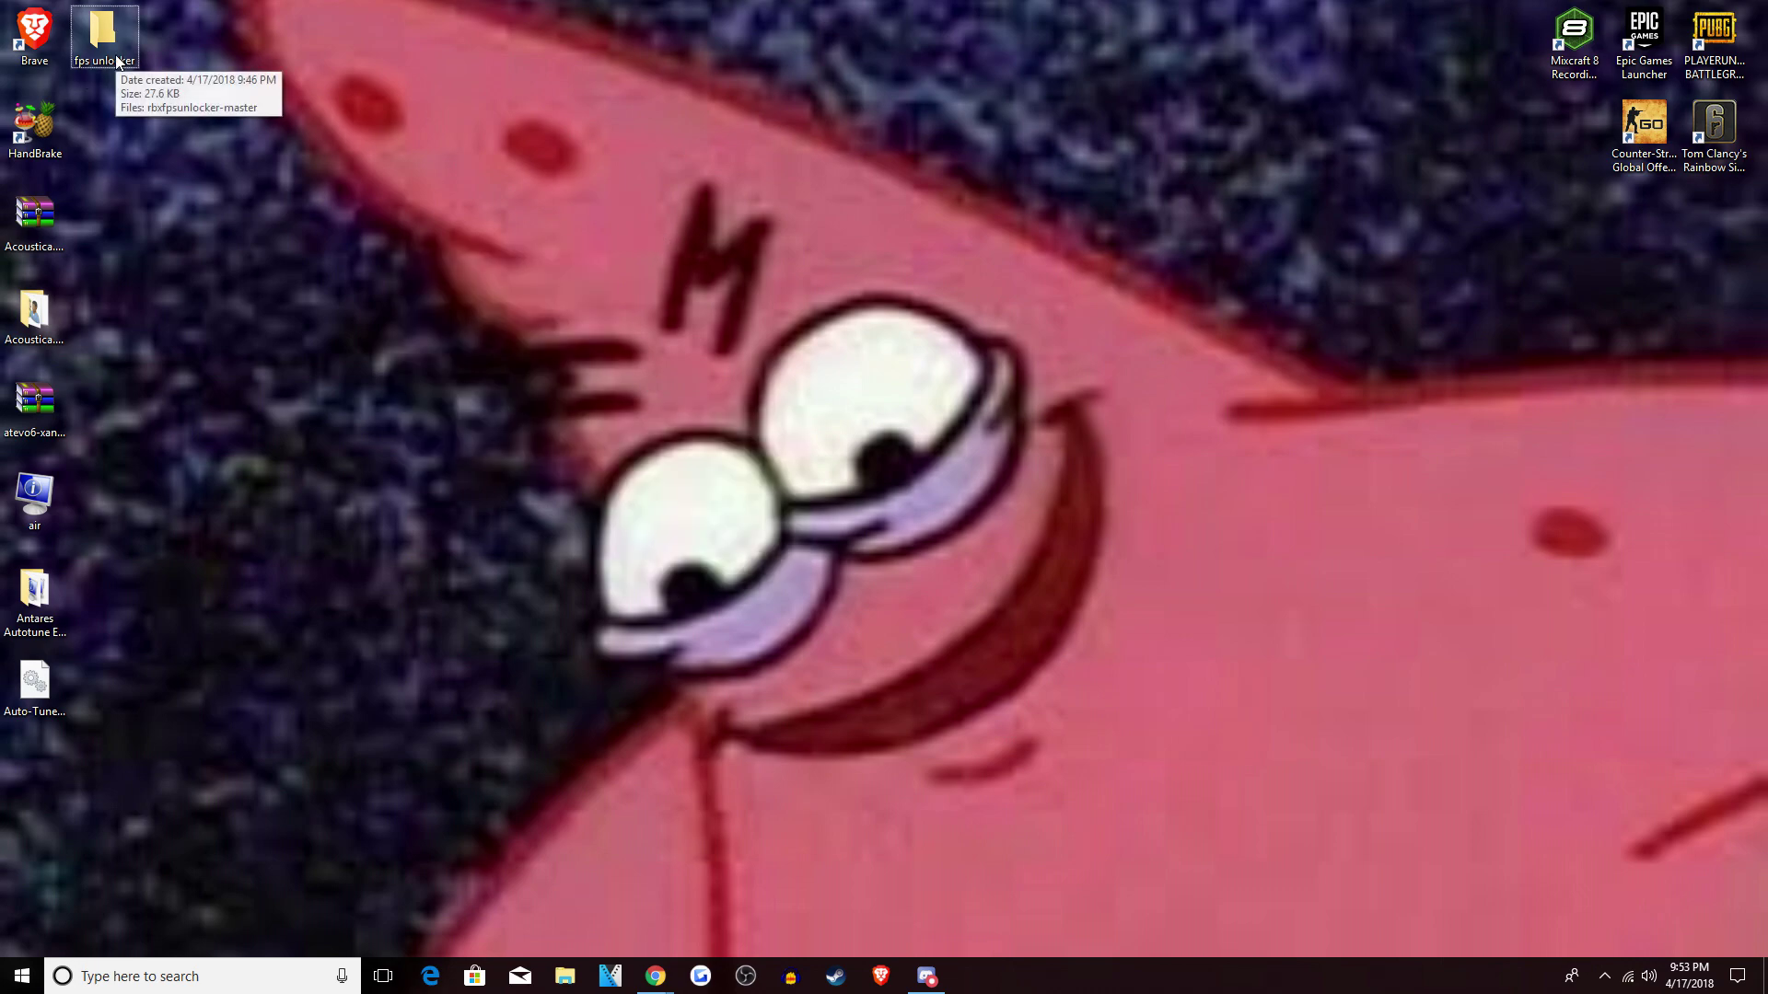
pyautogui.doubleClick(115, 37)
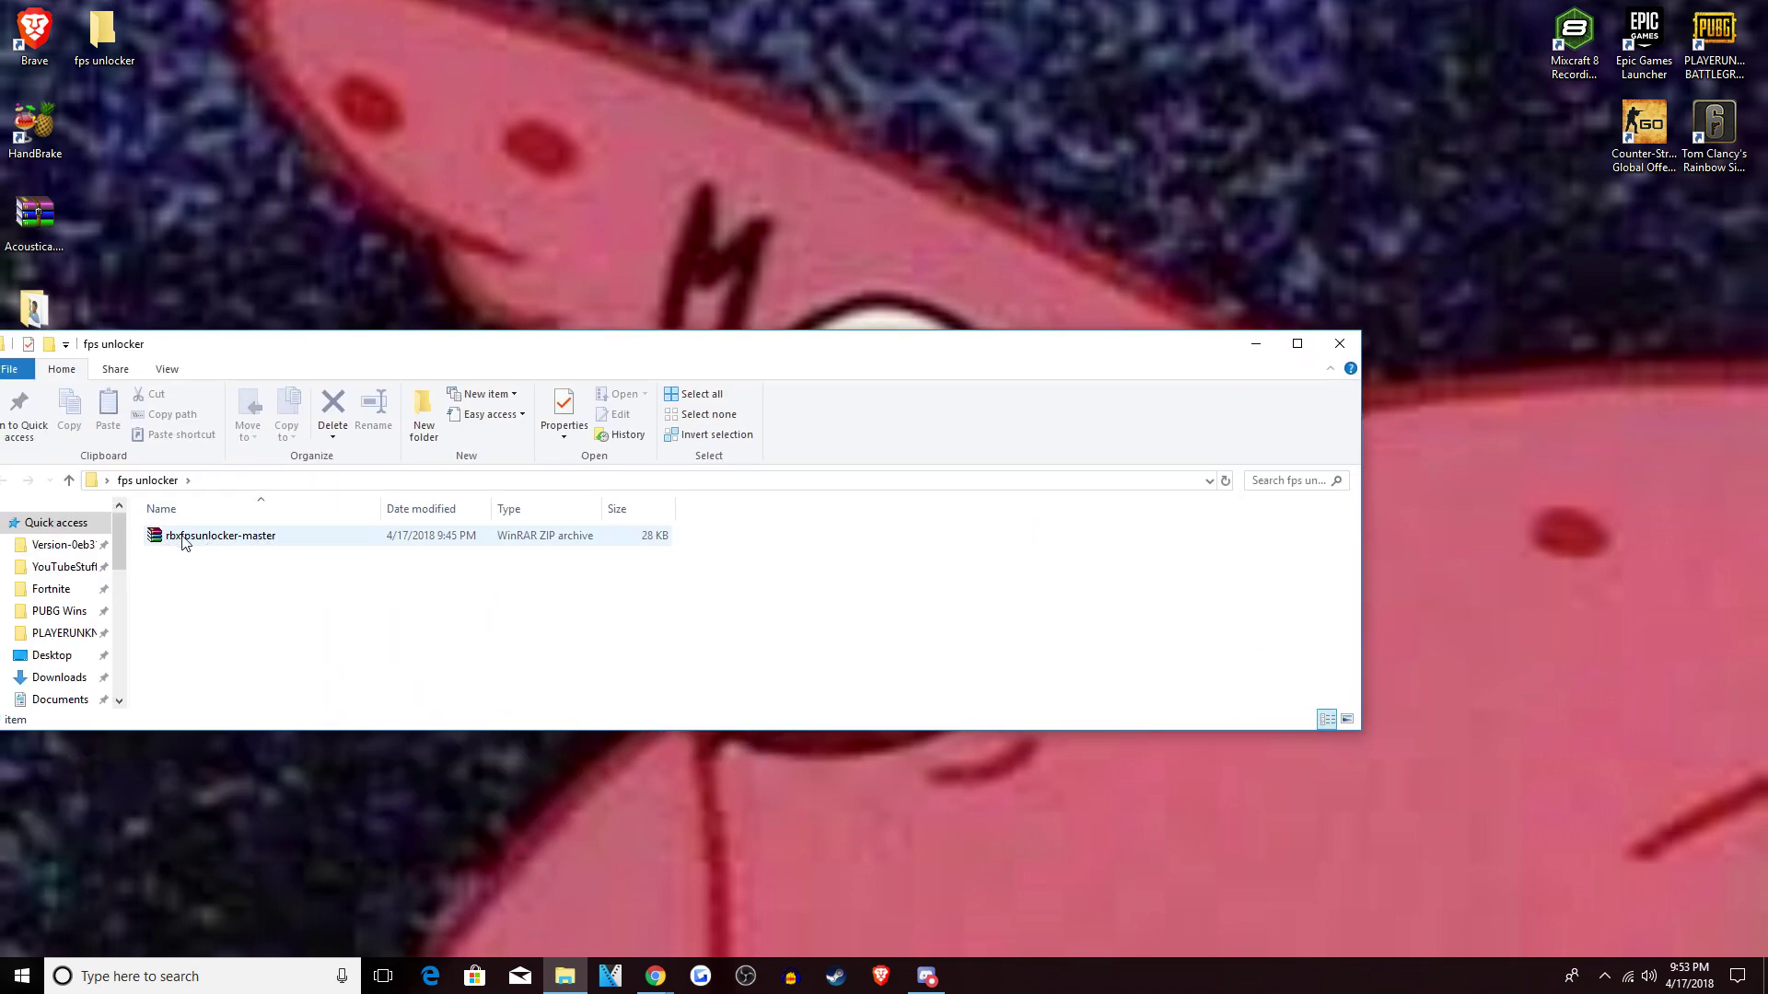
pyautogui.moveTo(396, 350); pyautogui.dragTo(552, 282)
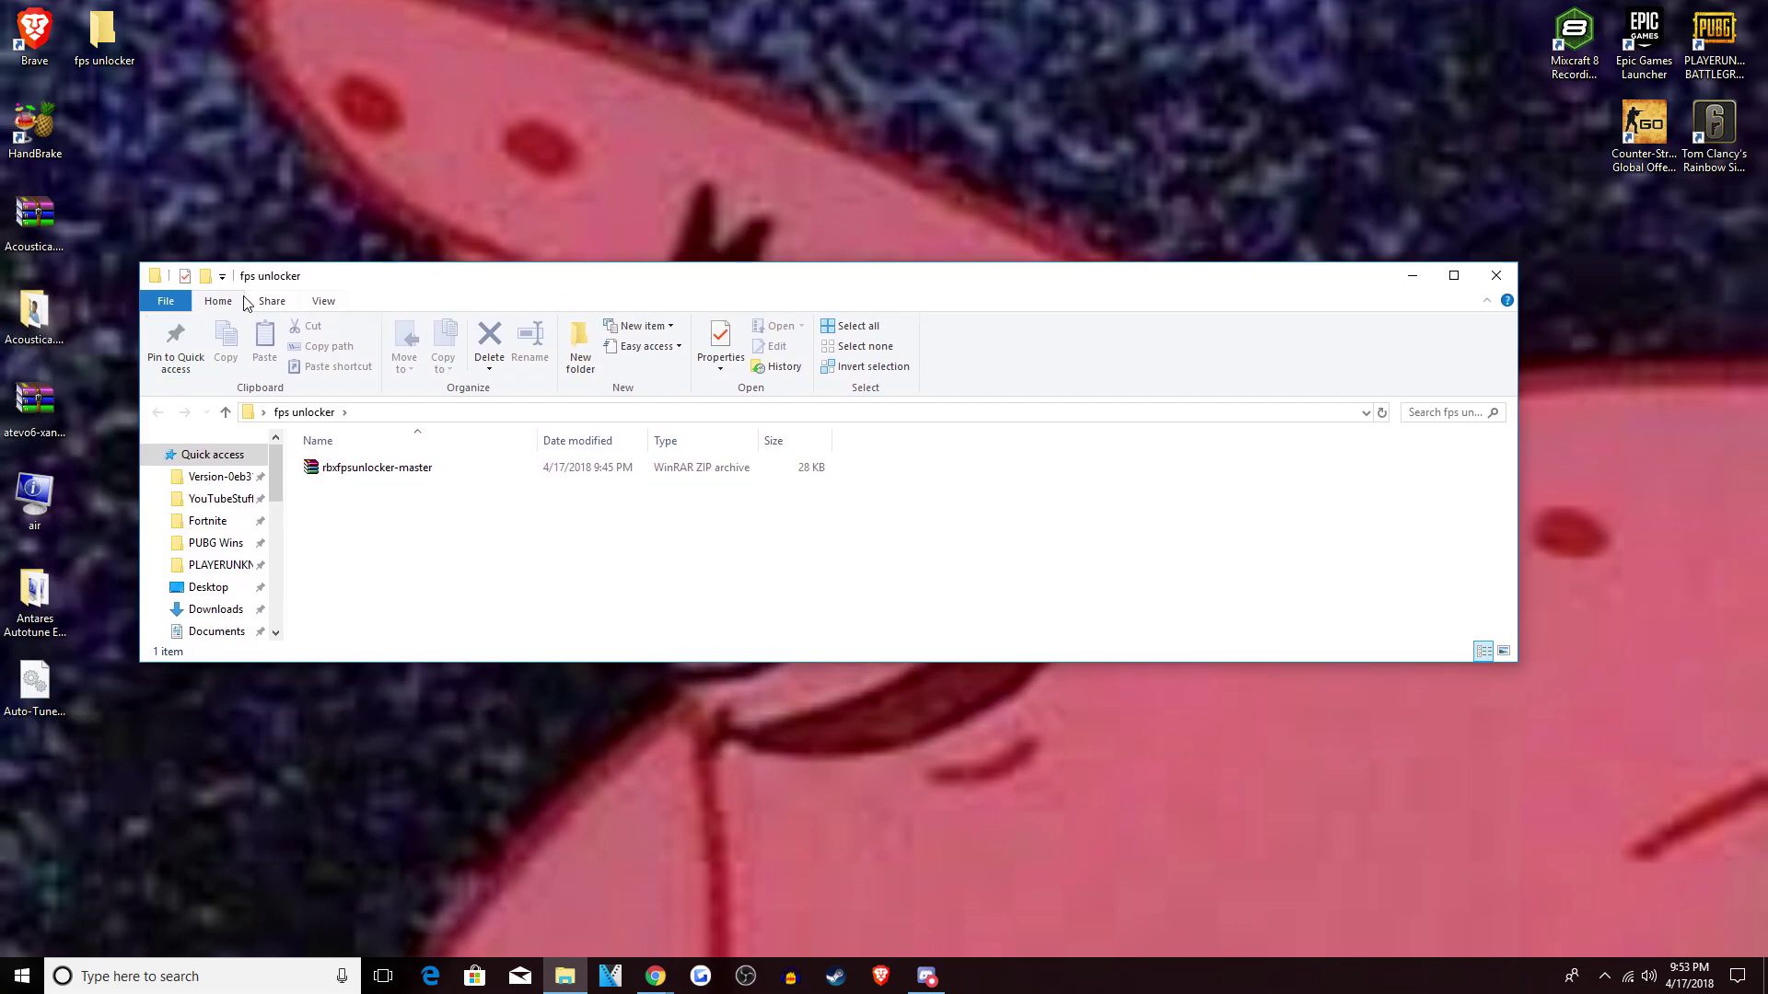
# Open the rbxfpsunlocker-master archive down to its inner folder and try to open README.md.
pyautogui.doubleClick(359, 470)
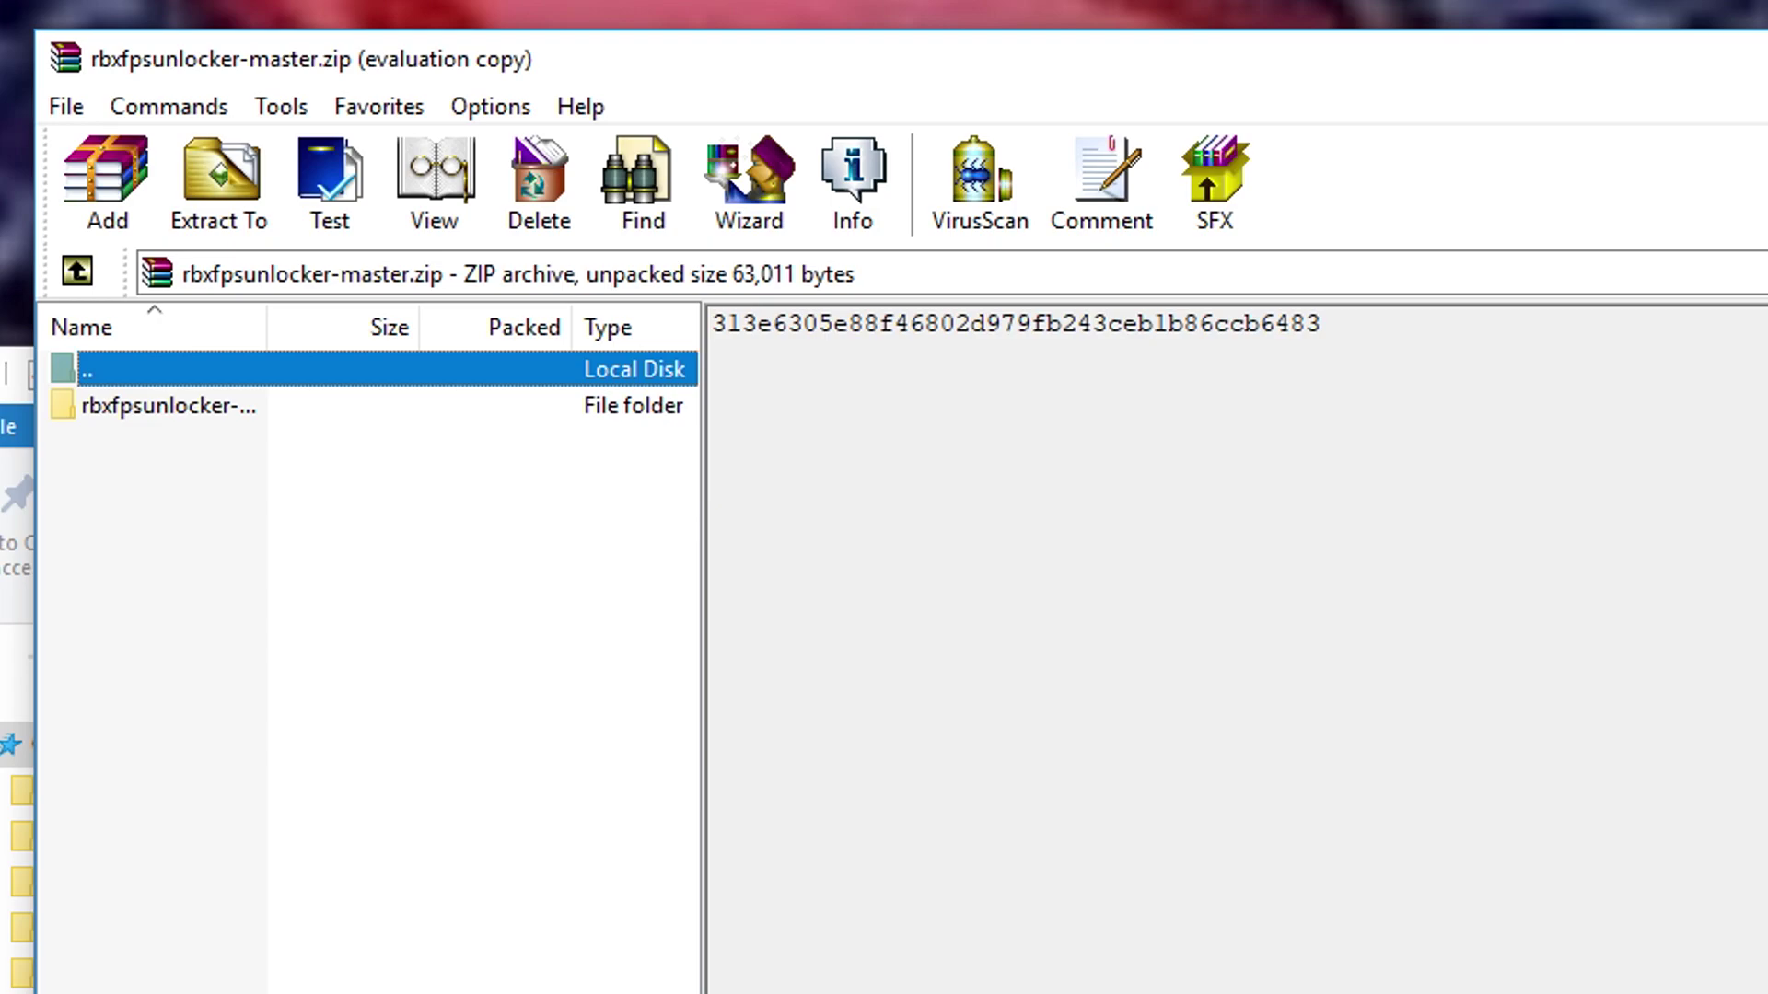
pyautogui.doubleClick(275, 409)
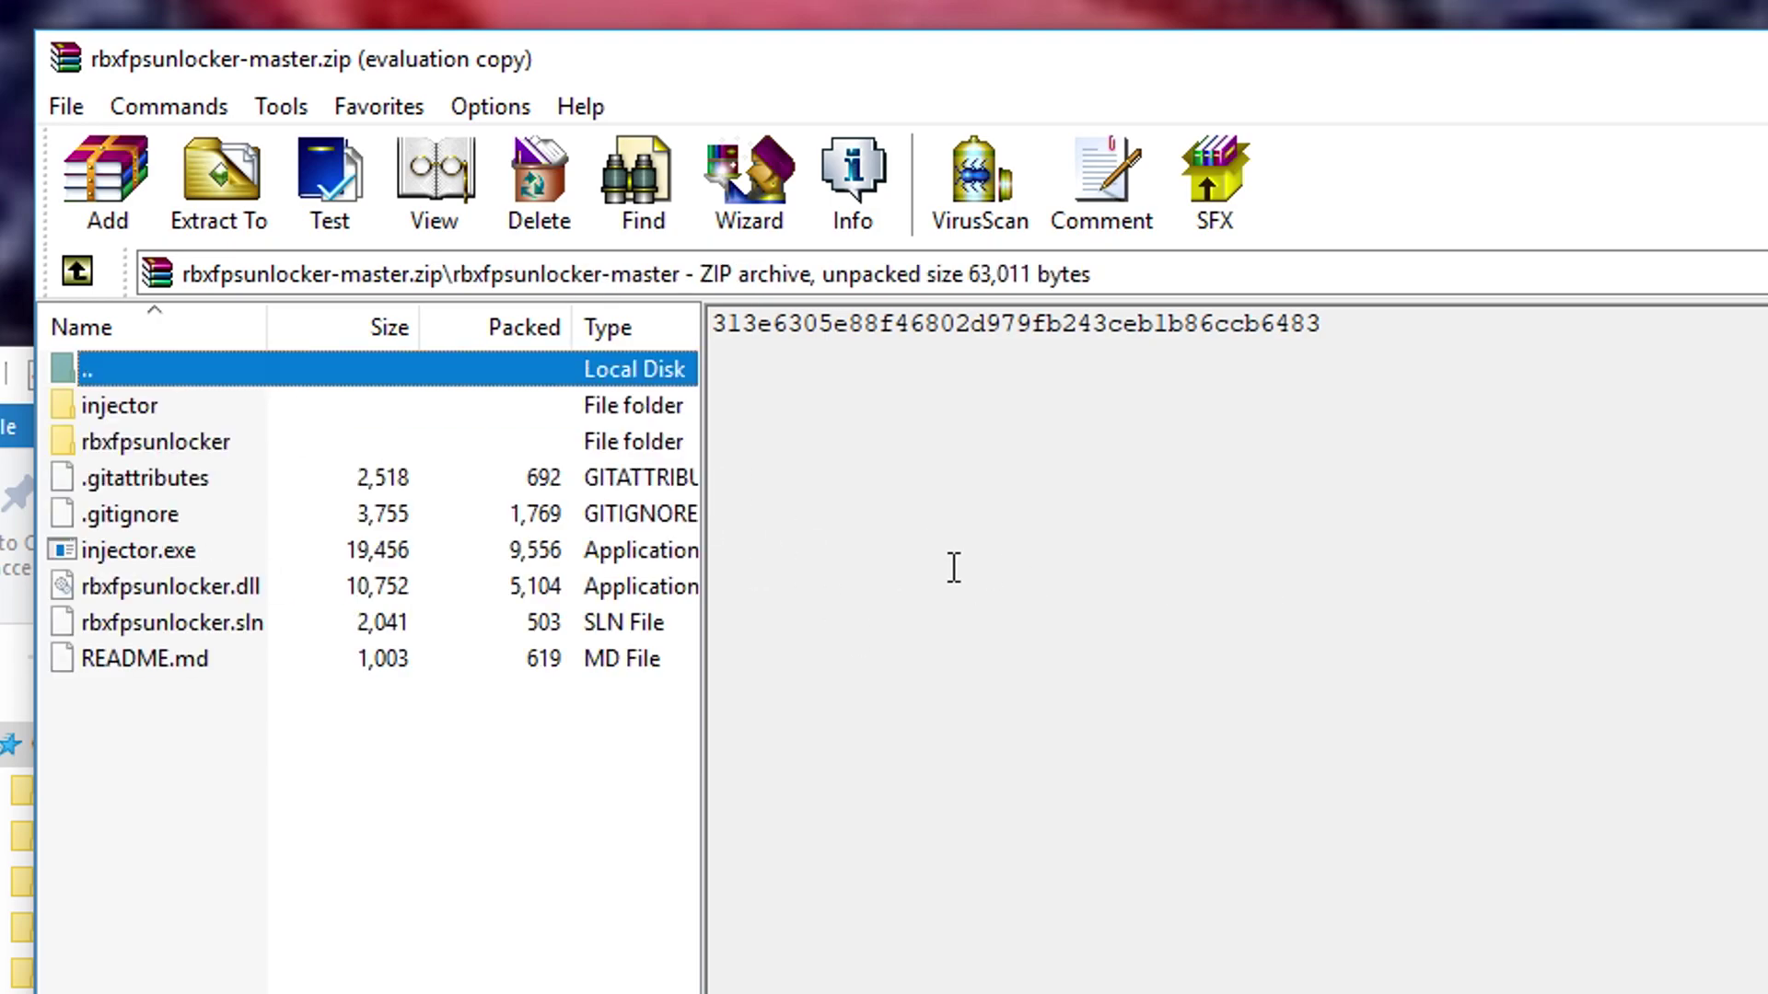
pyautogui.doubleClick(227, 668)
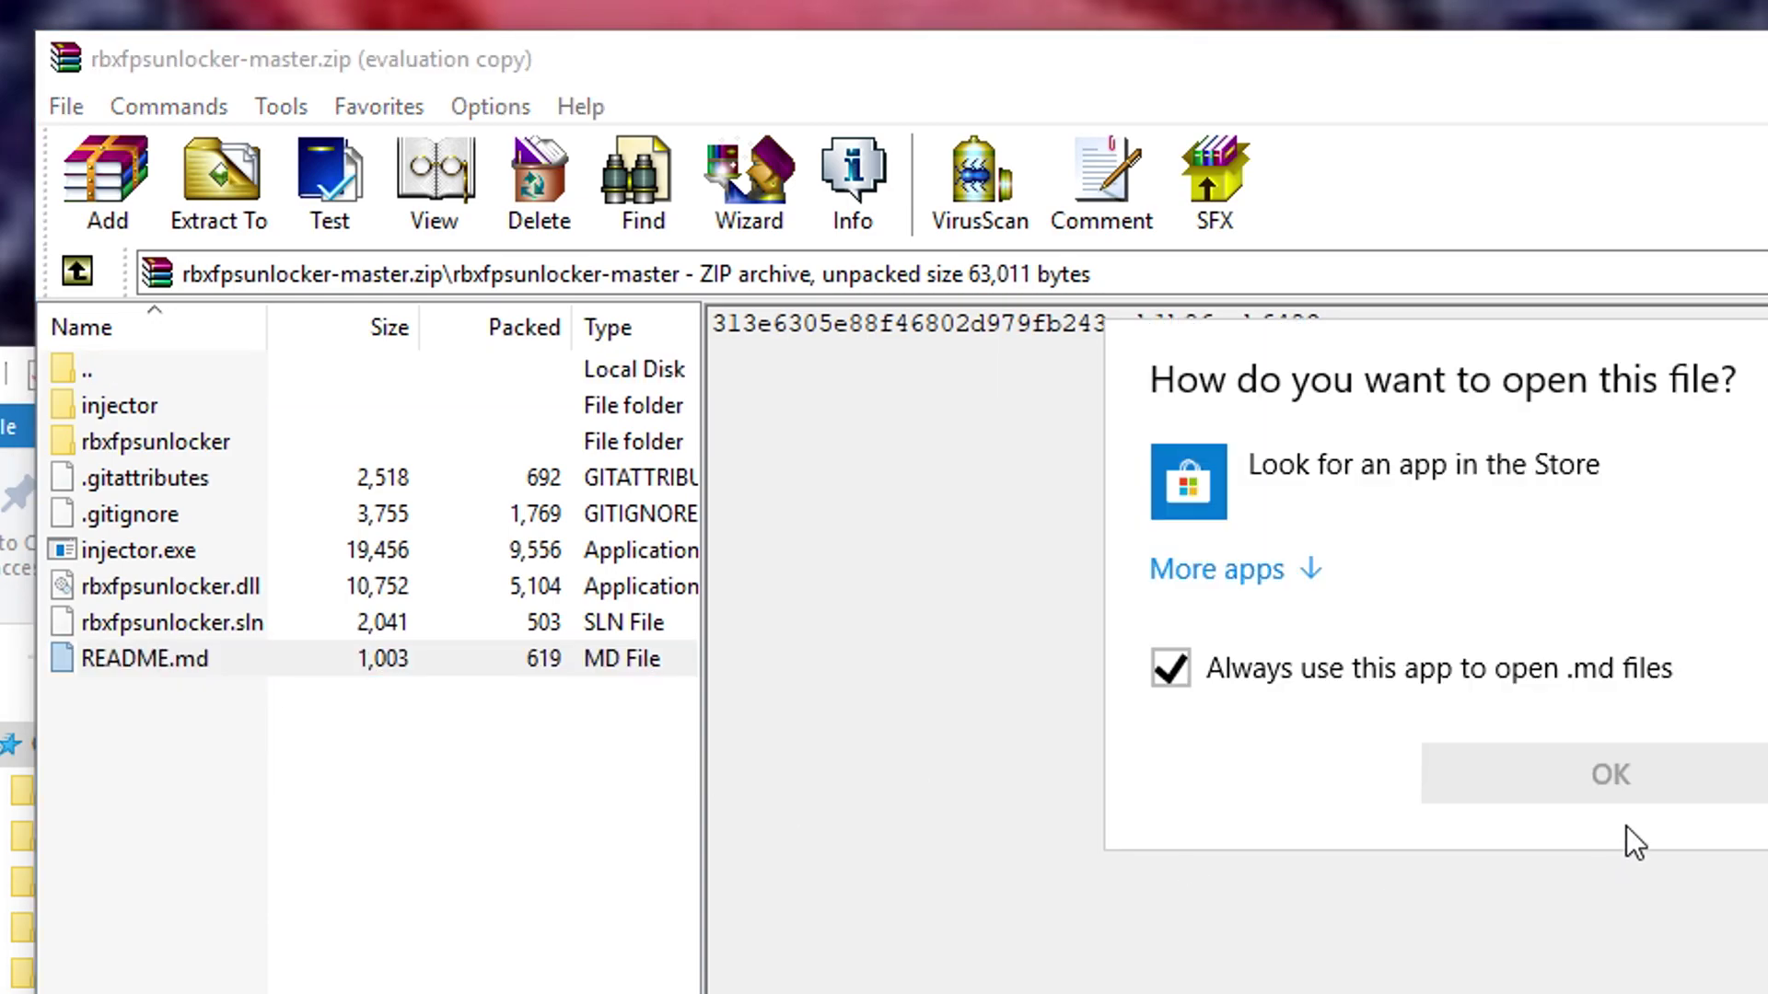
pyautogui.click(1565, 976)
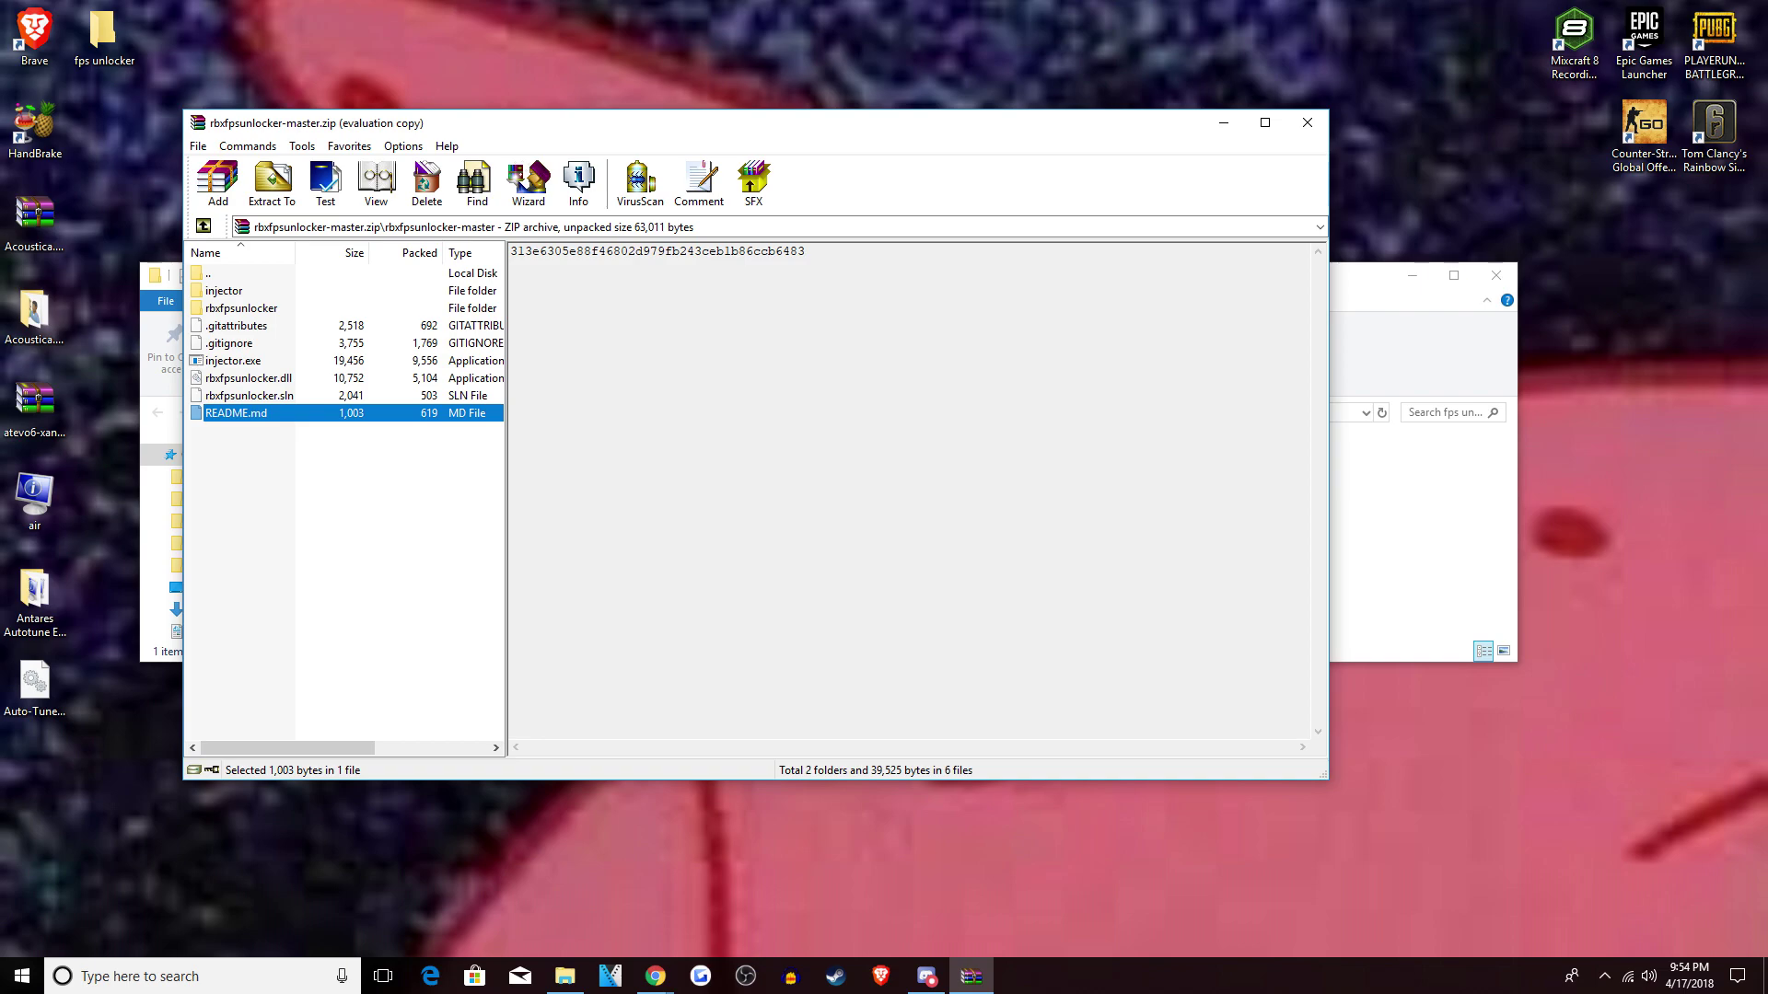
# Switch to the running Roblox game, show its FPS statistics overlay, and minimize the game.
pyautogui.hotkey('alt', 'Tab')
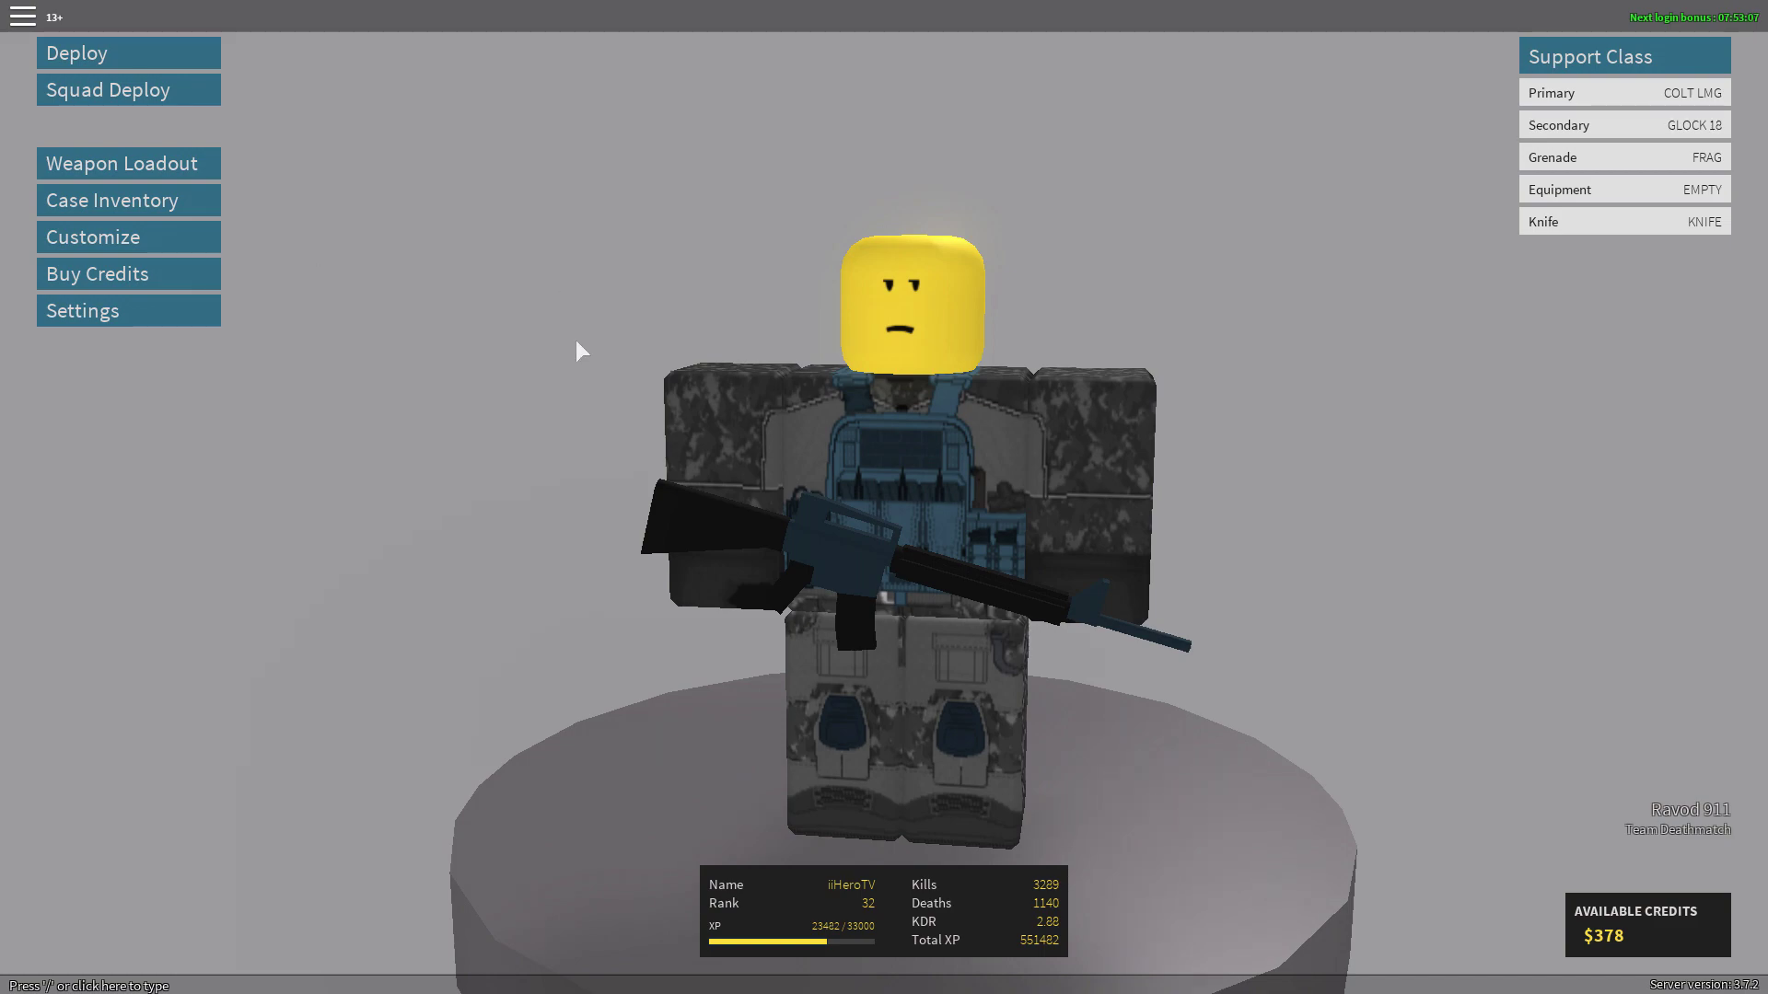
pyautogui.hotkey('shift', 'F2')
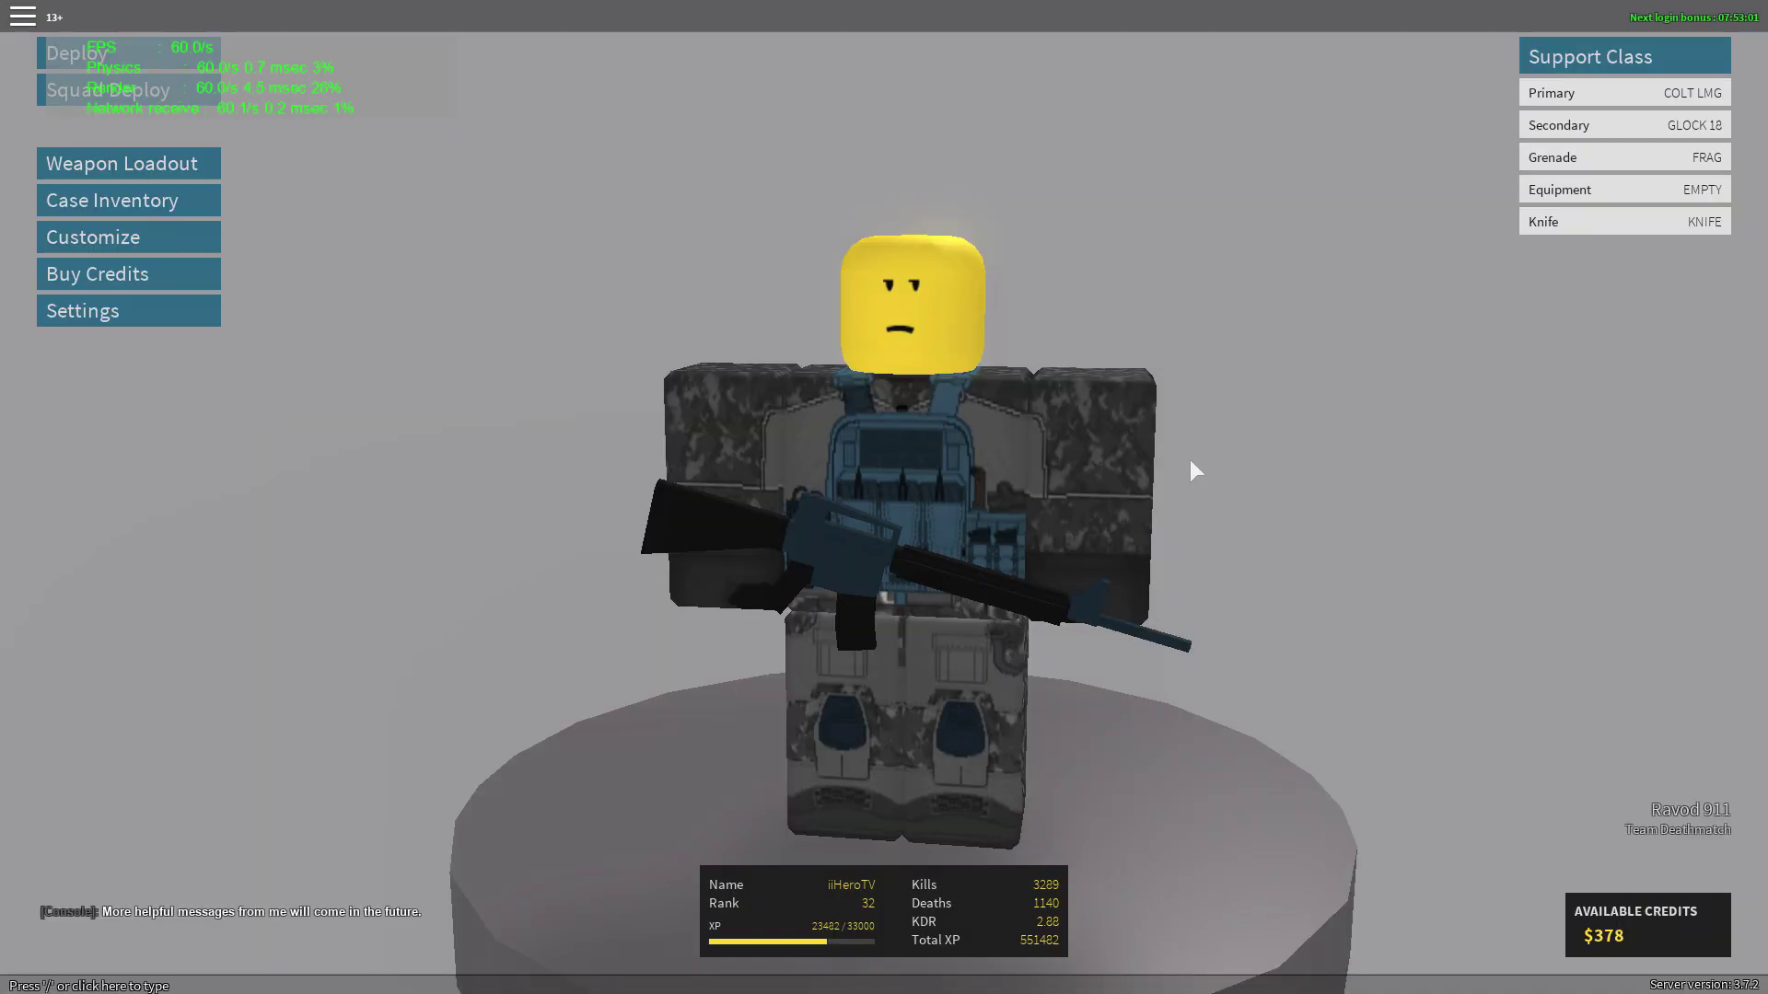
pyautogui.click(1660, 9)
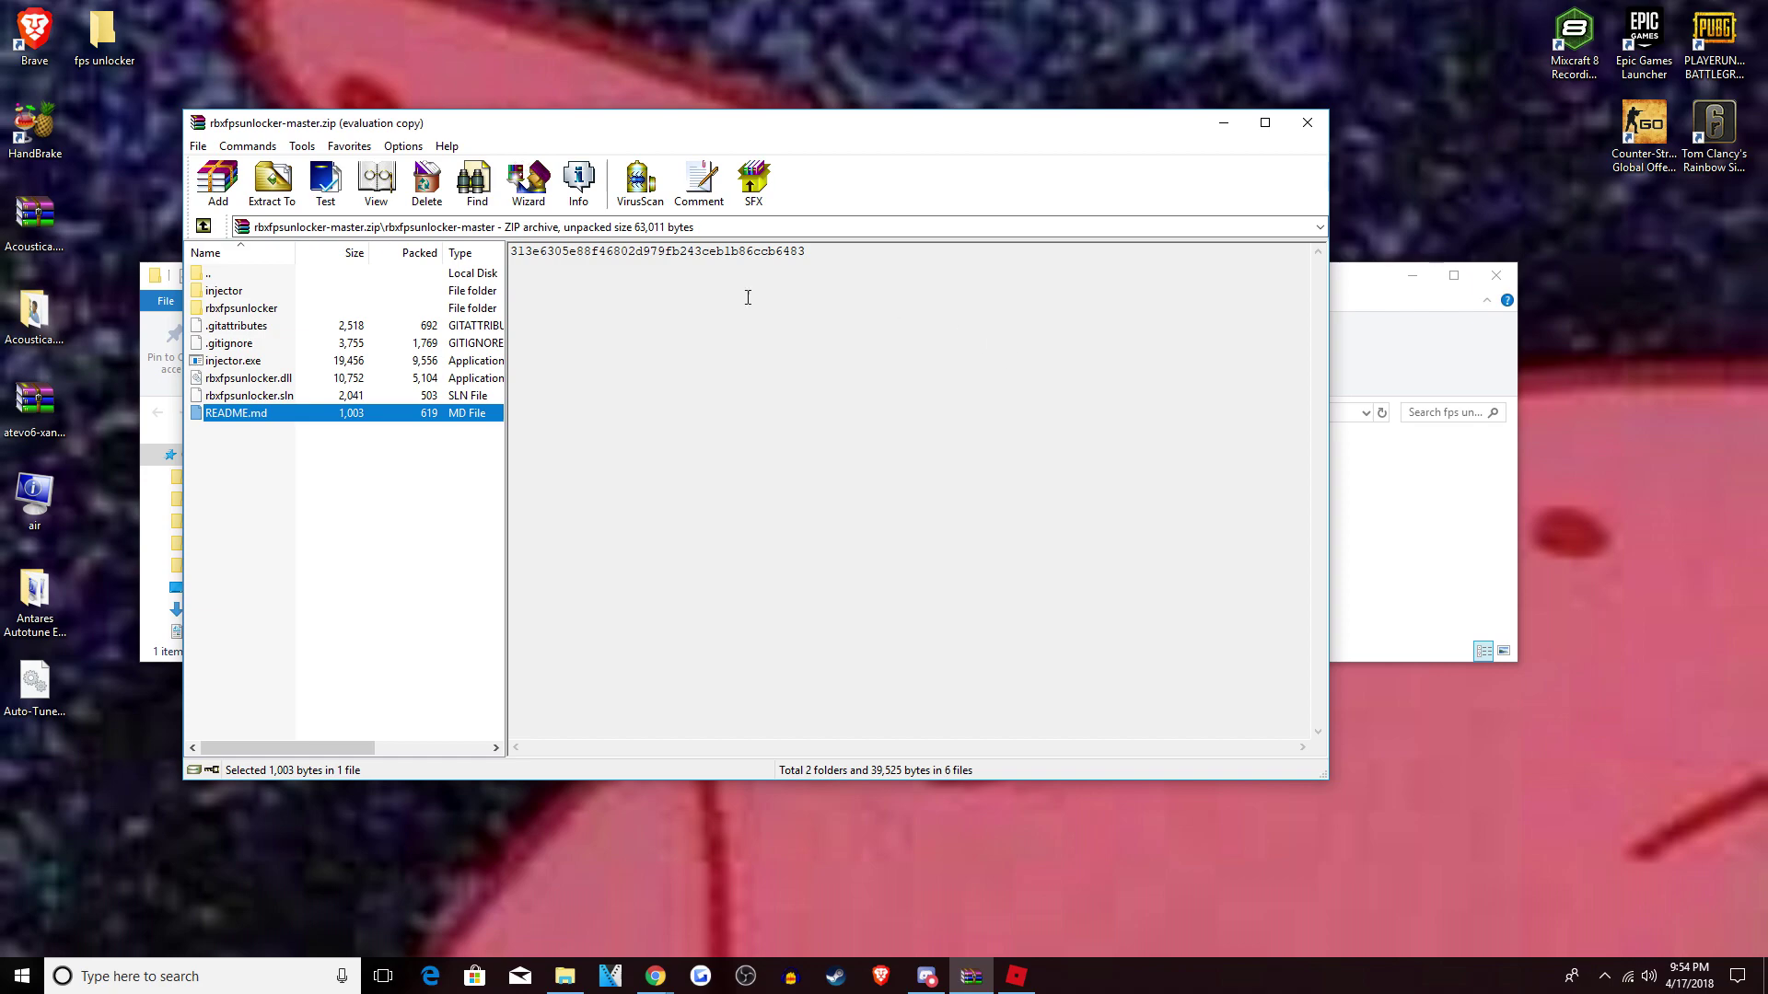
# Run injector.exe from the archive and return to the Roblox game to check the frame rate in the statistics overlay.
pyautogui.doubleClick(254, 369)
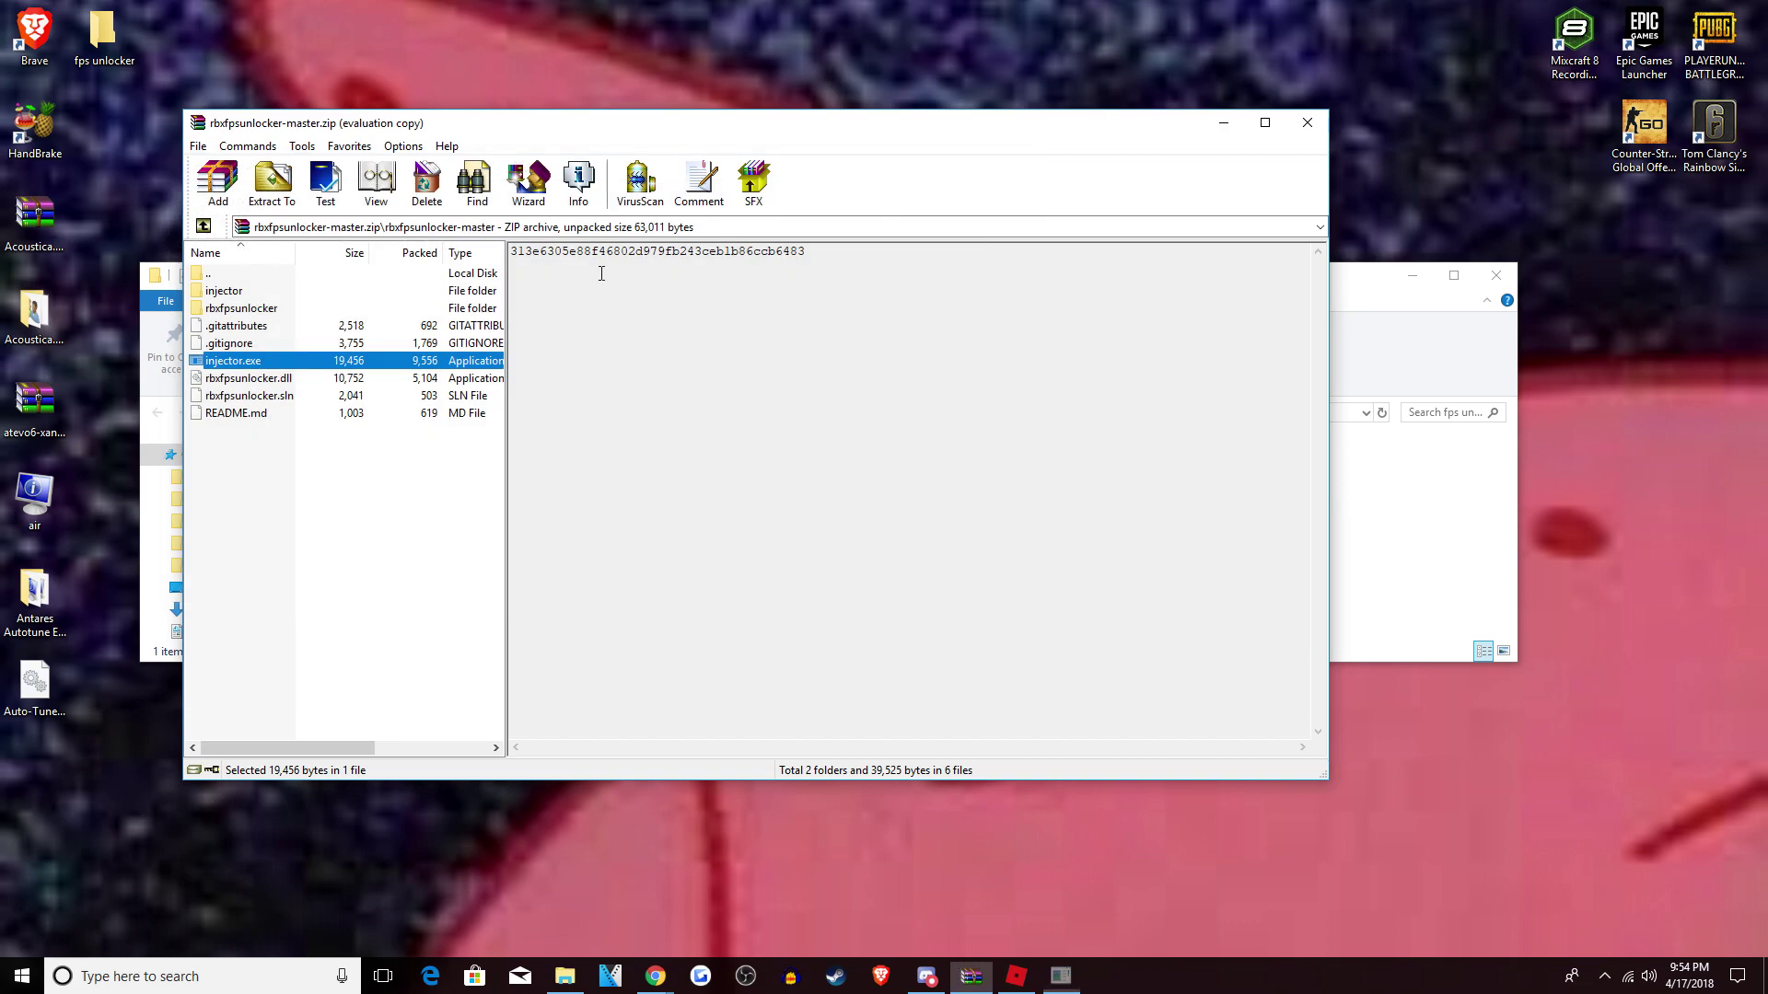
pyautogui.click(1029, 985)
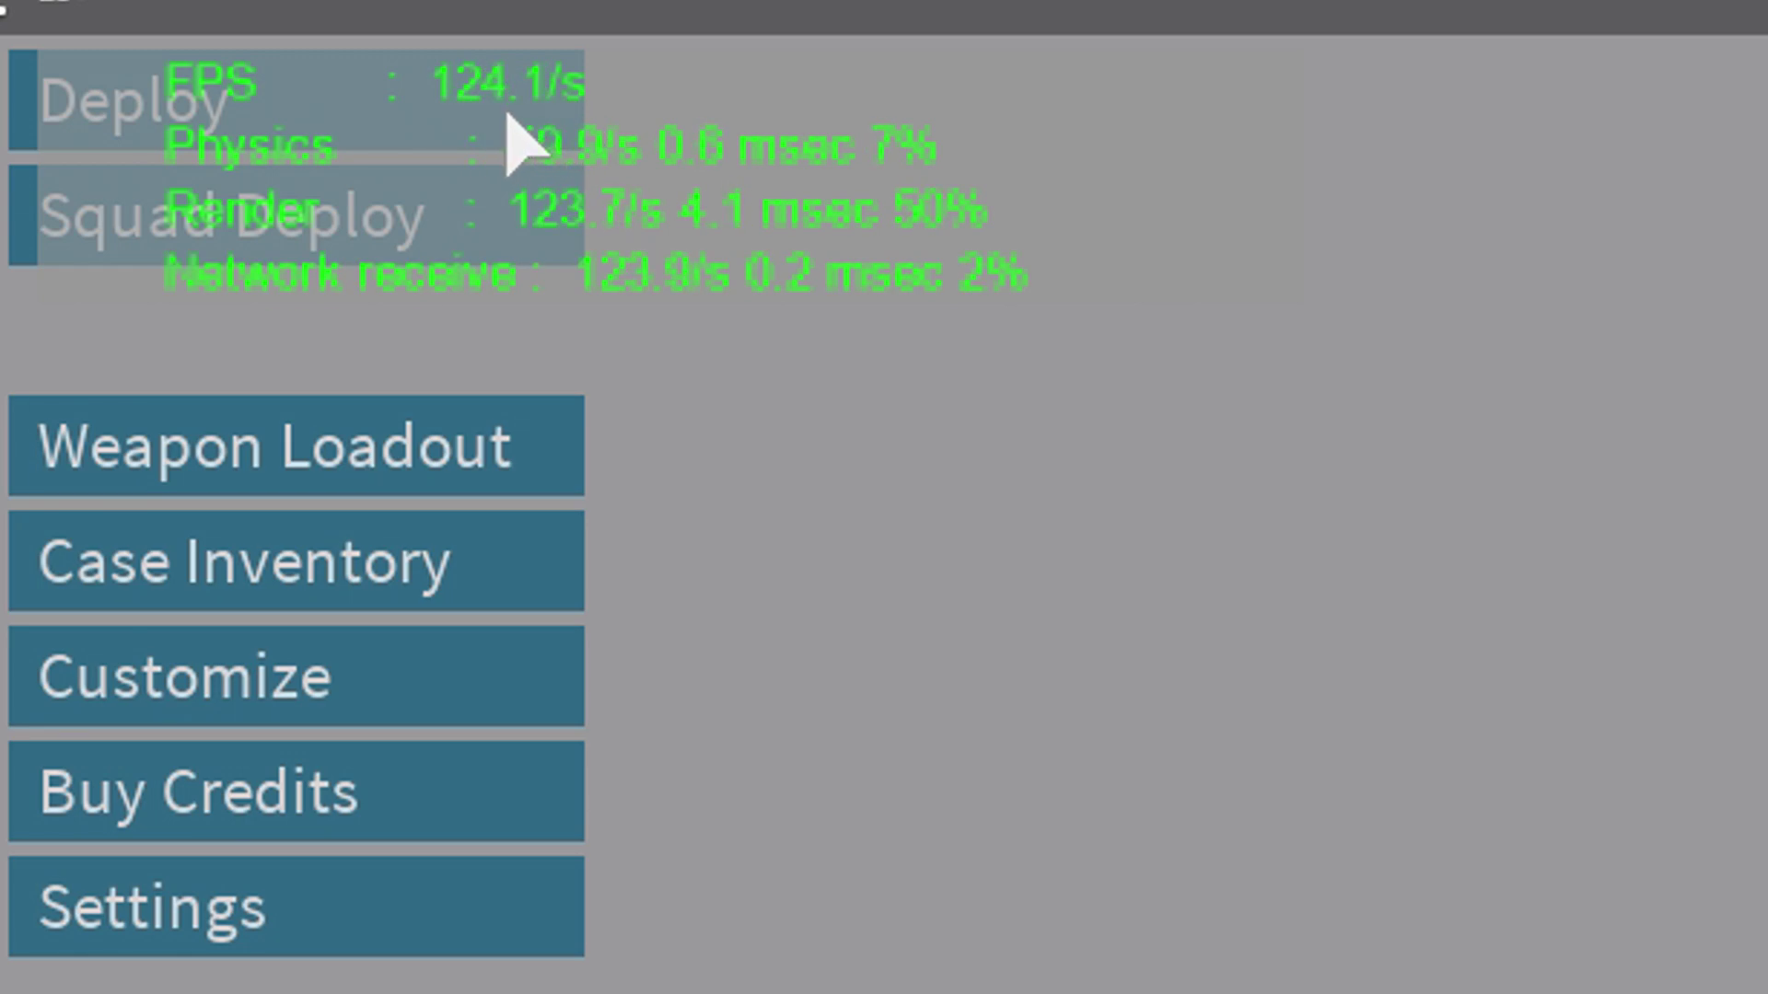
pyautogui.hotkey('shift', 'F3')
pyautogui.hotkey('shift', 'F3')
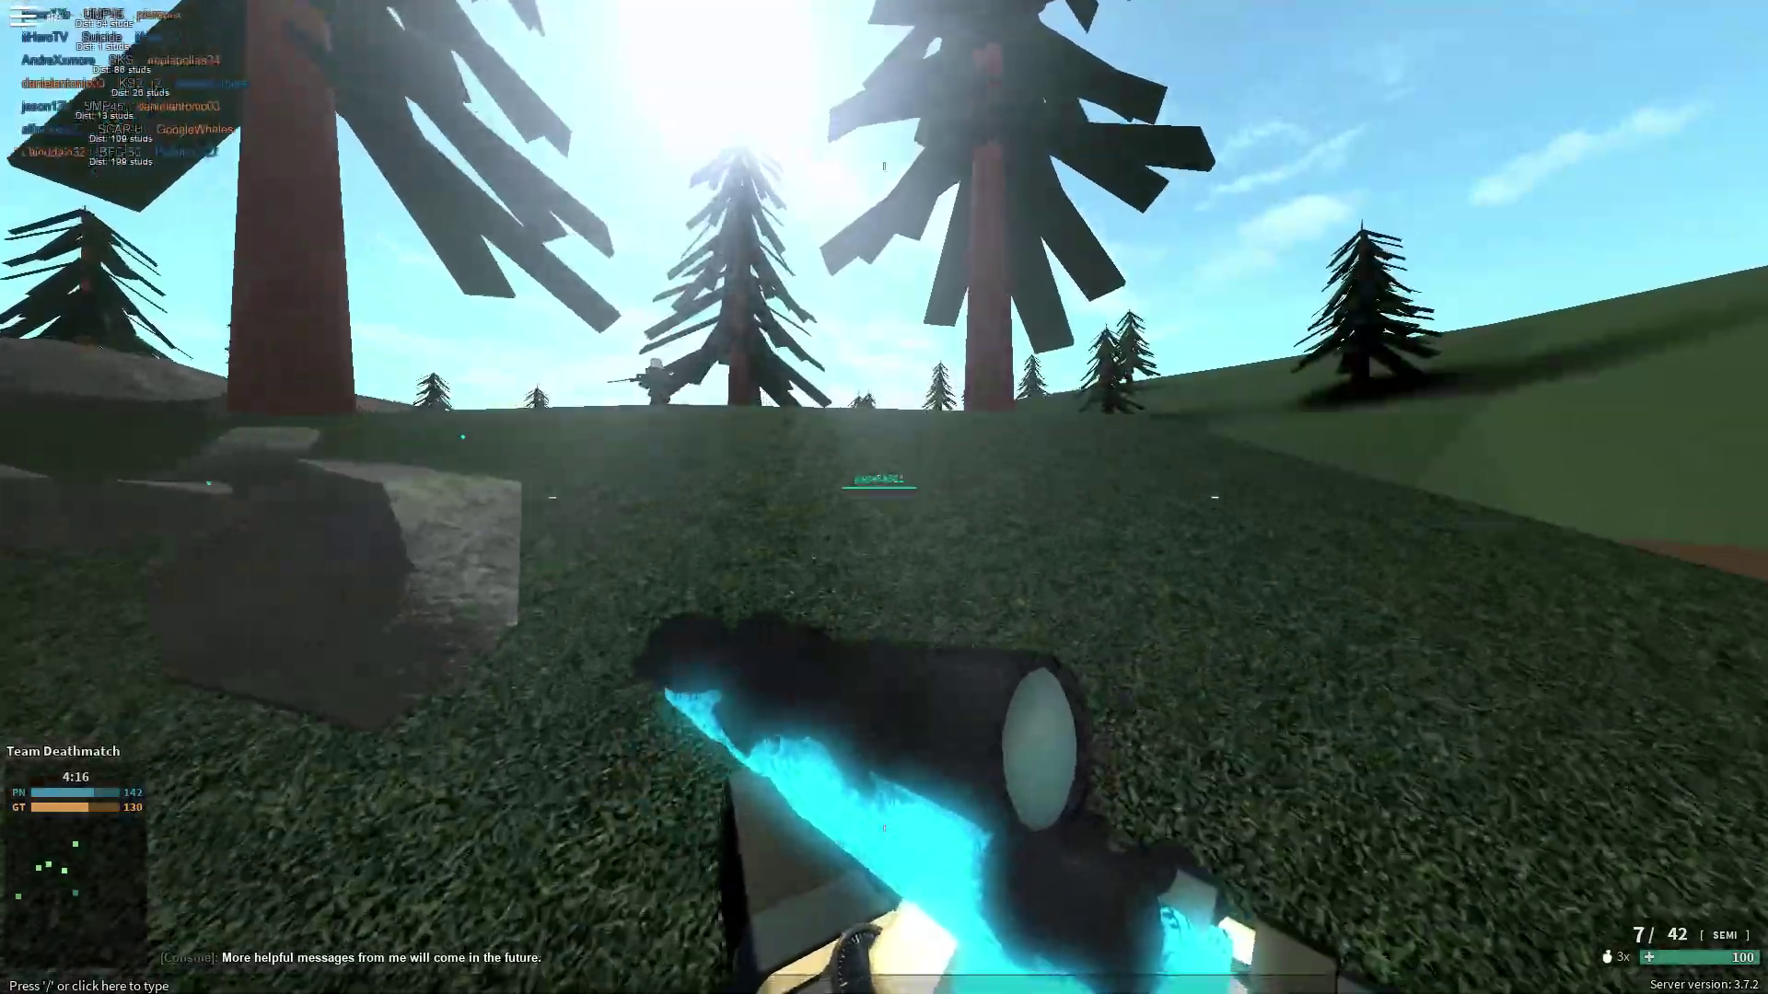
# Advance to the hill overlooking the containers and shoot a distant enemy through the sniper scope.
pyautogui.press('w')
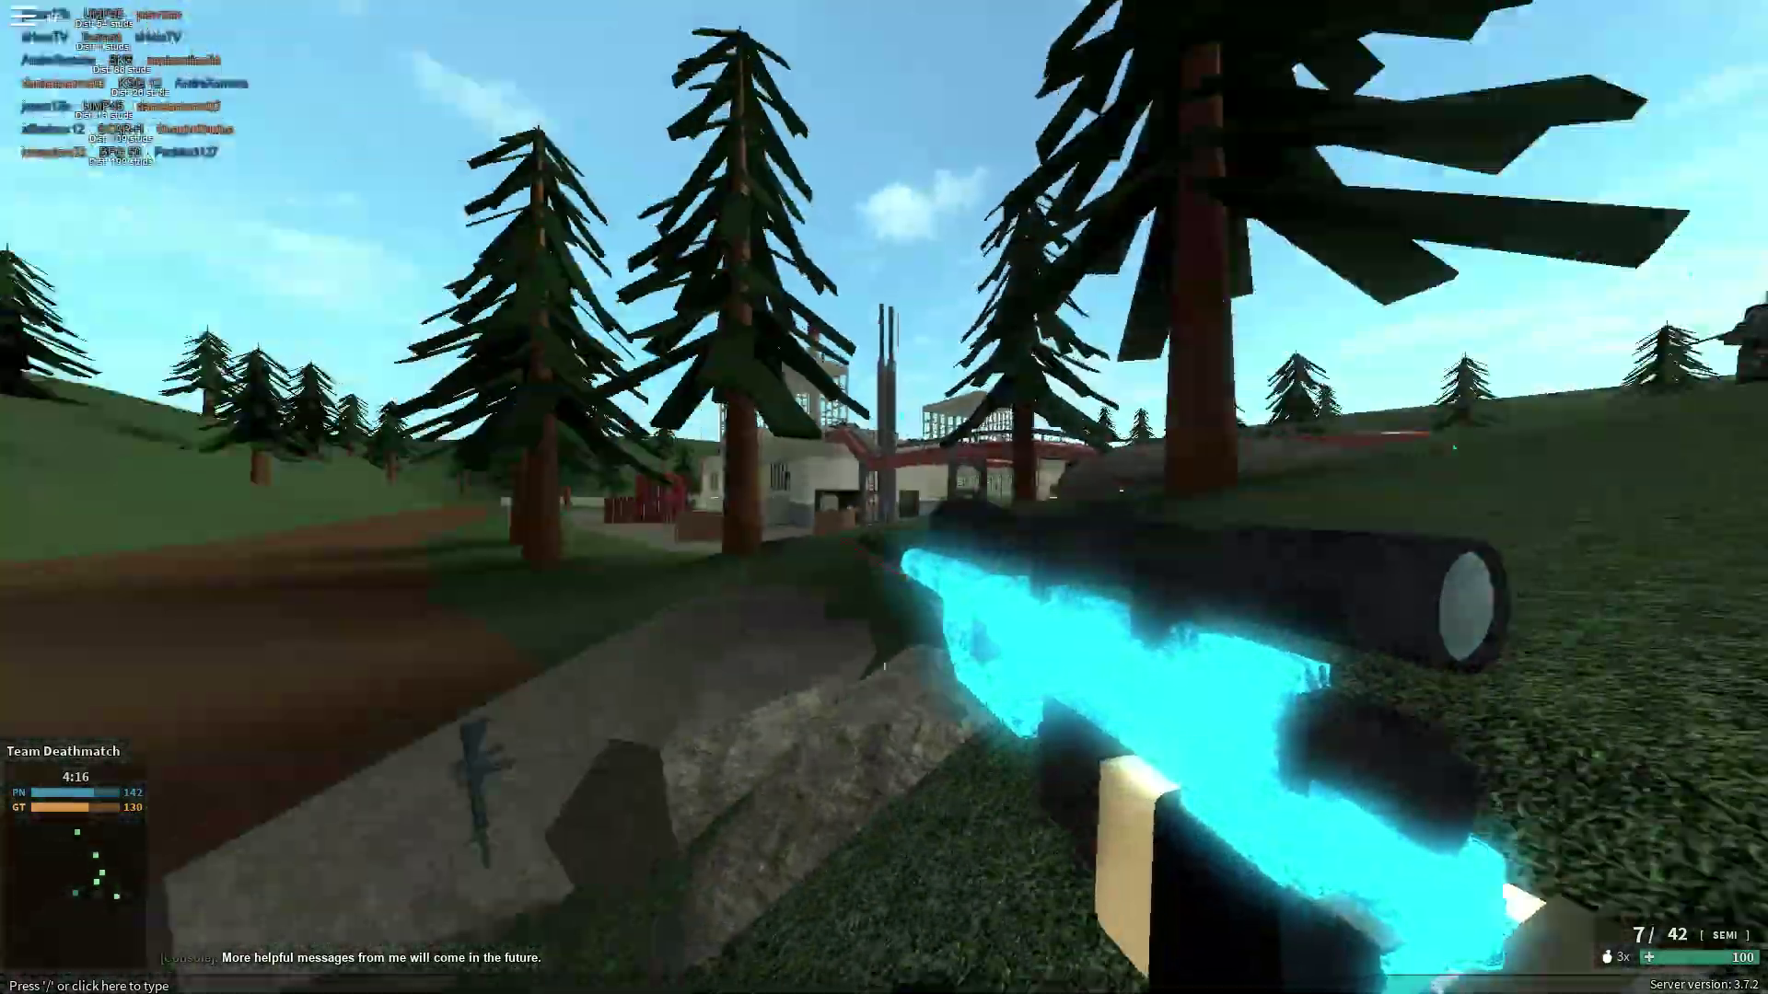
pyautogui.press('w')
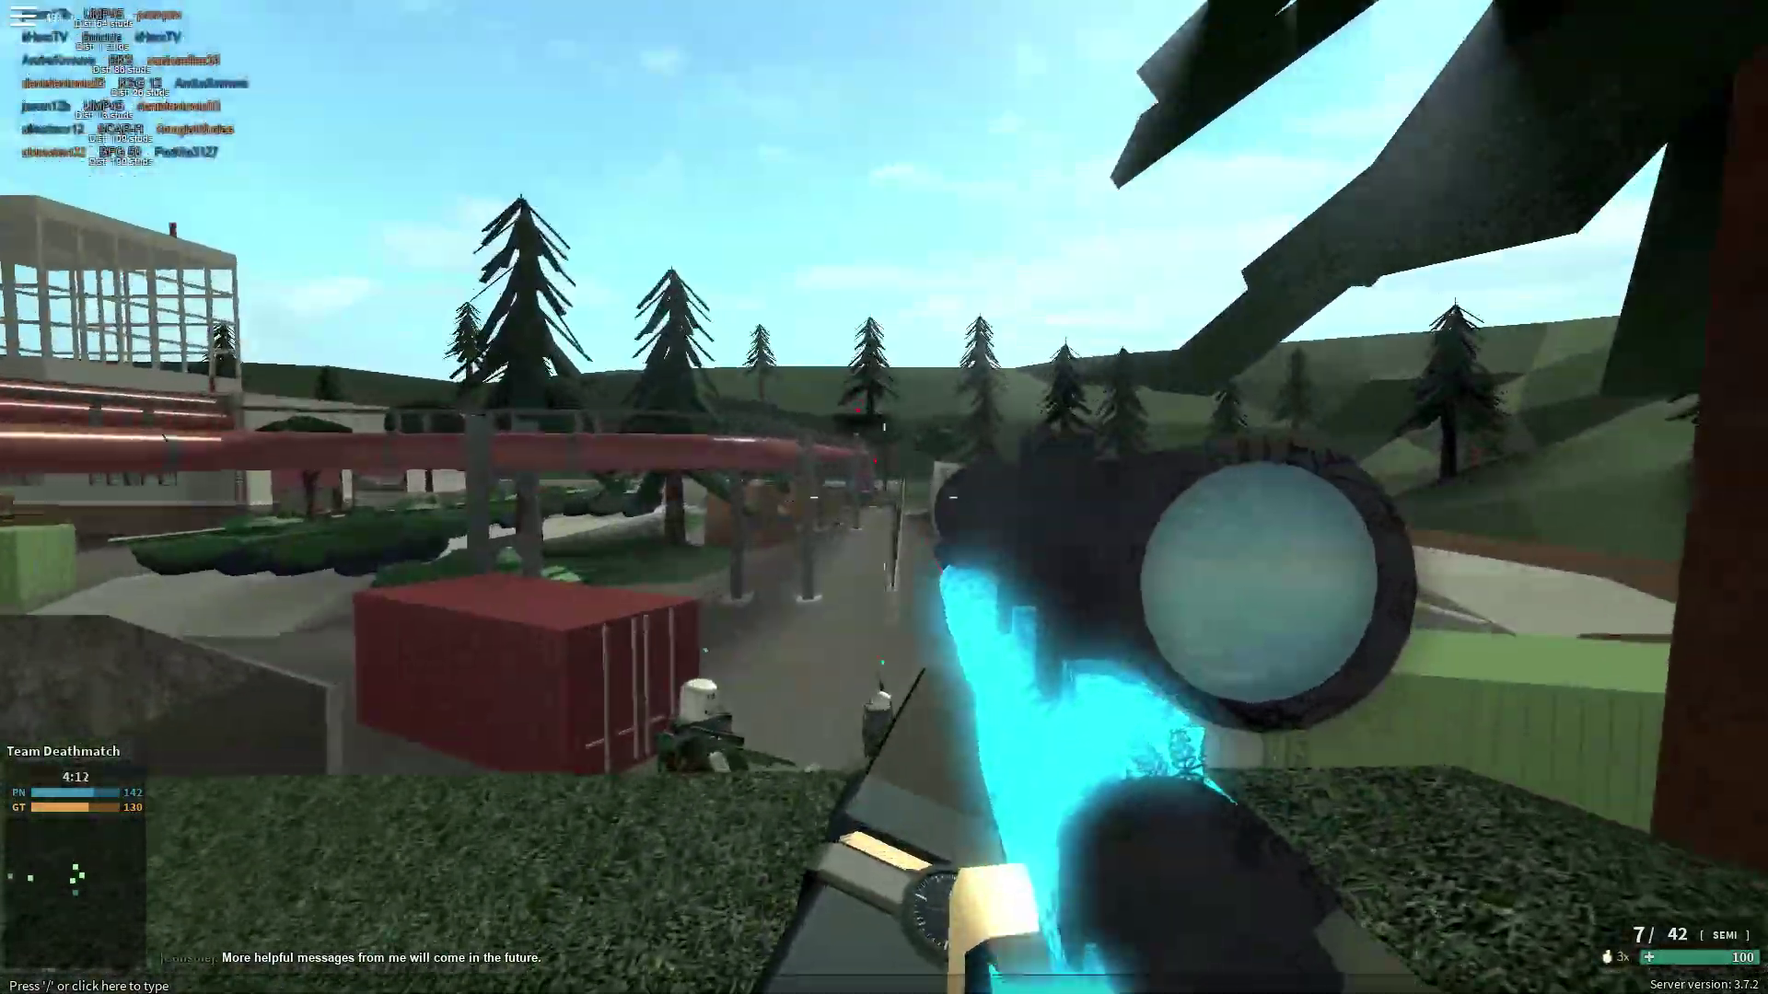
pyautogui.rightClick(884, 497)
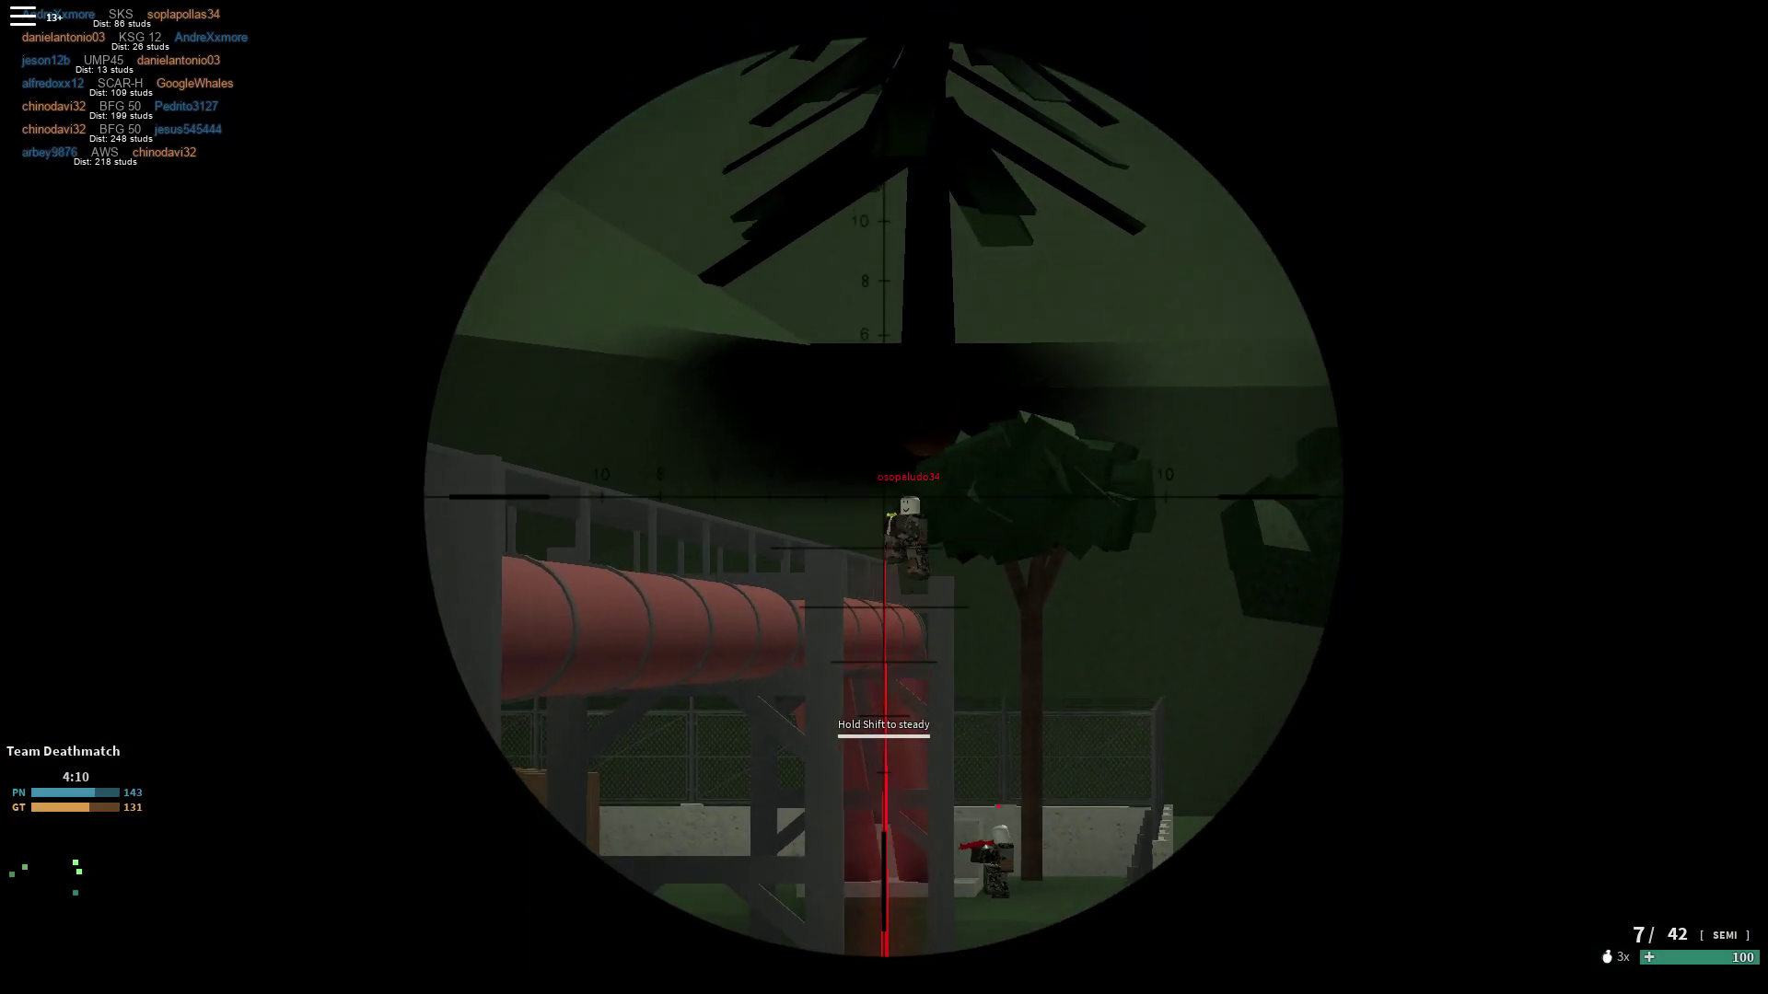
pyautogui.click(884, 497)
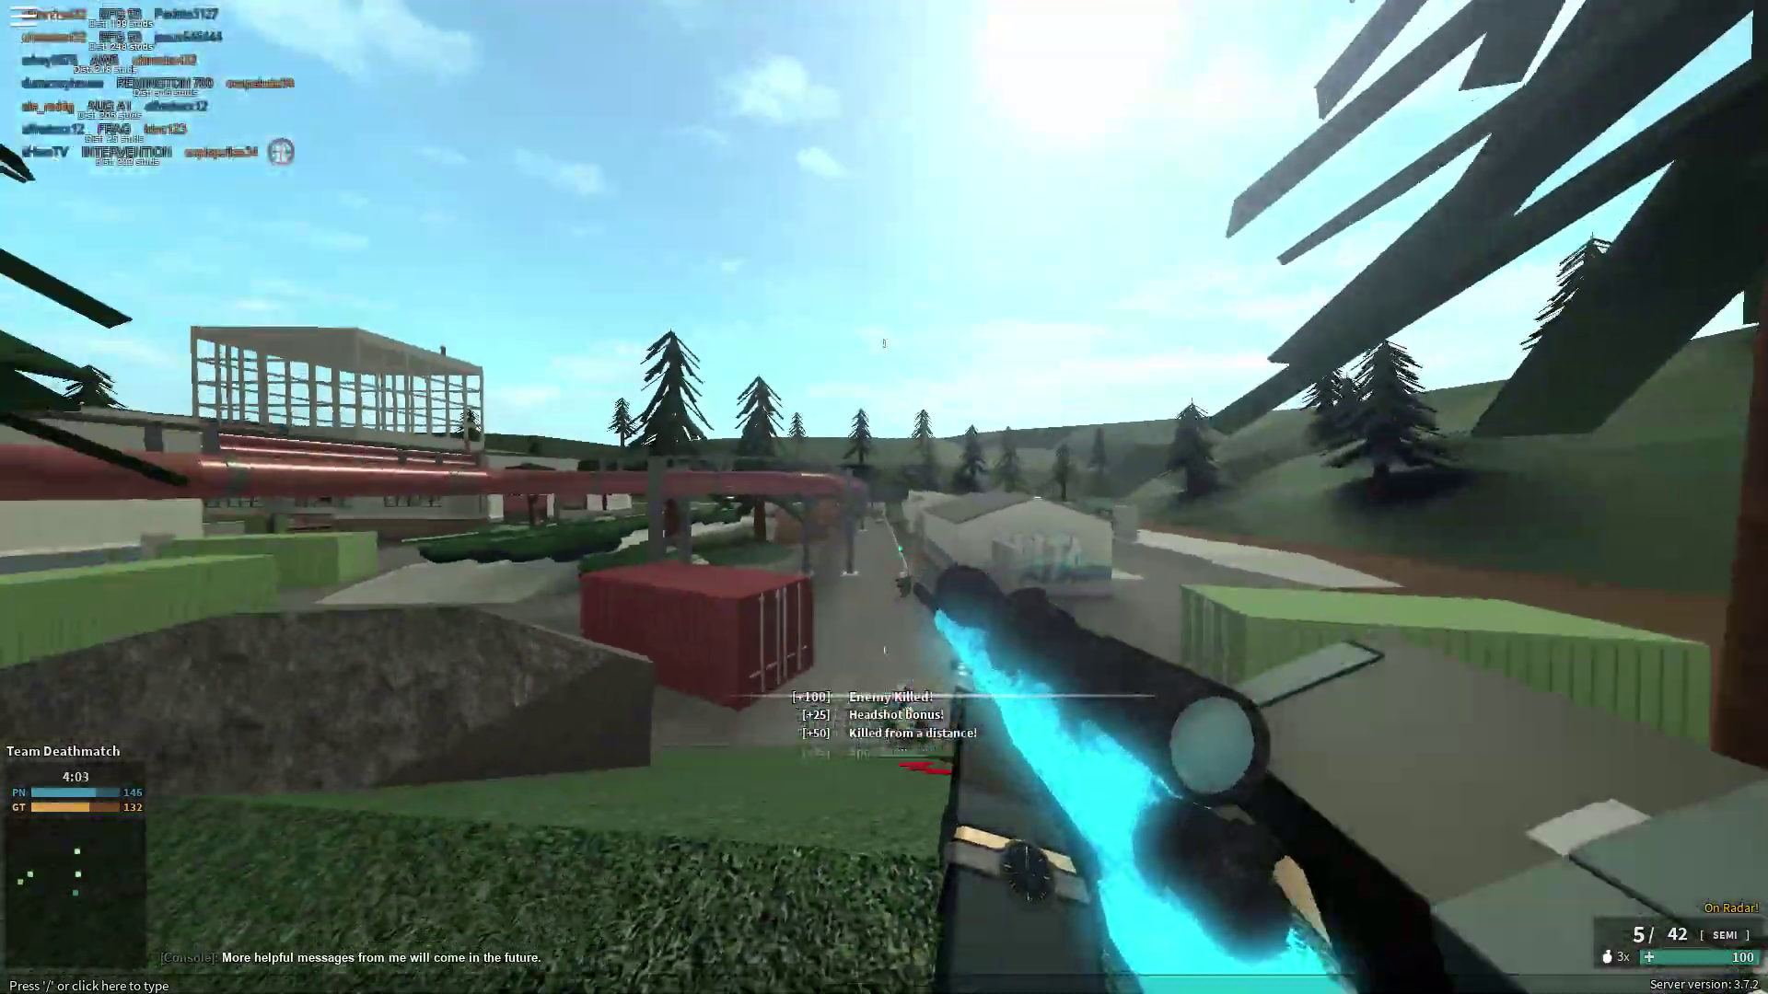
# Equip the knife and run across the yard to the industrial building with the red ladder.
pyautogui.press('3')
pyautogui.press('w')
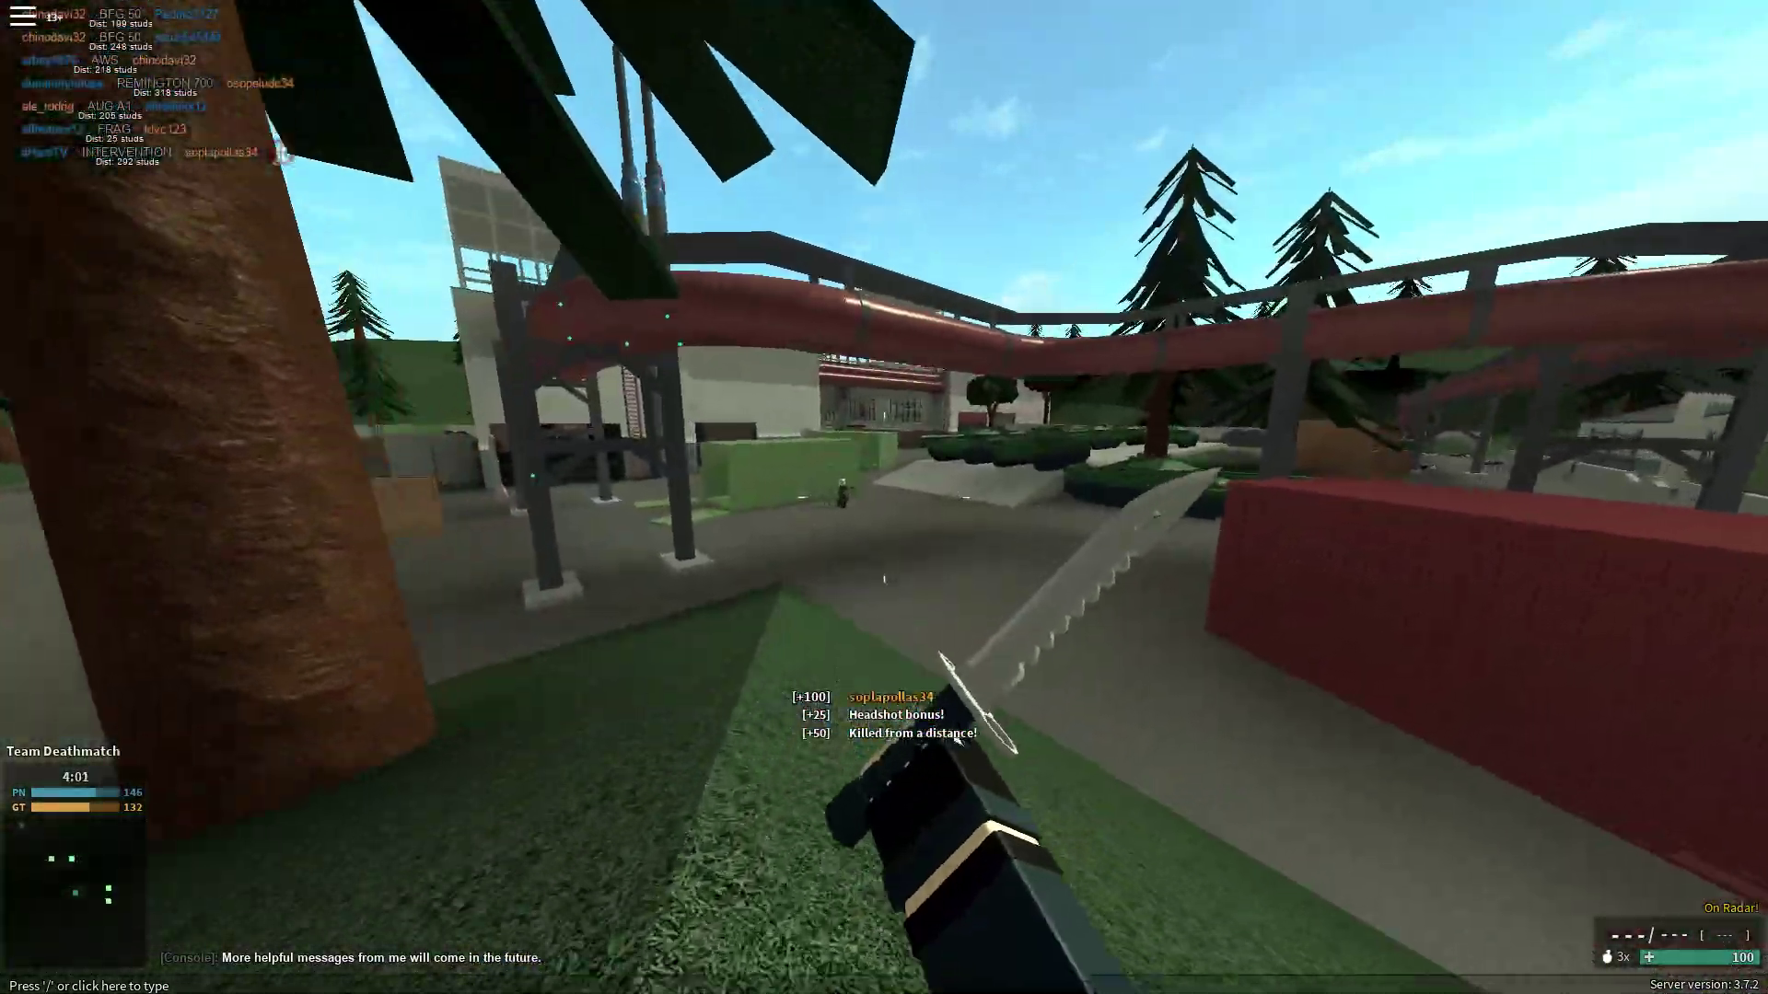
pyautogui.press('3')
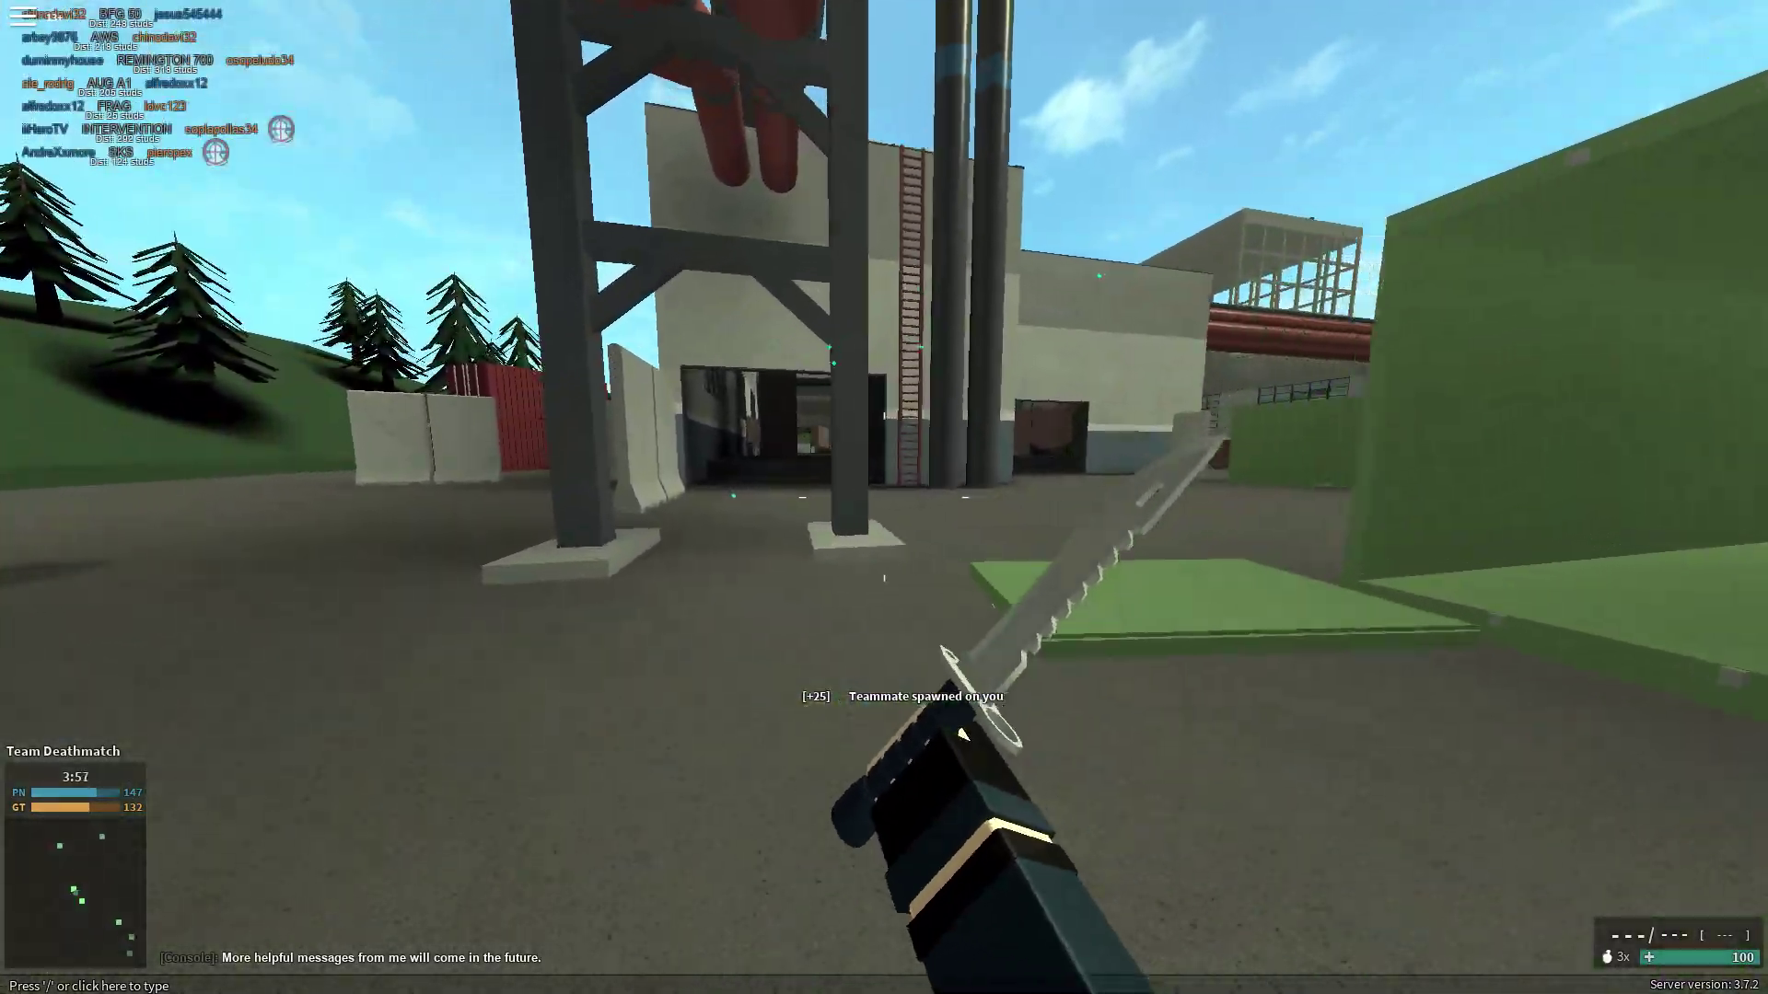
pyautogui.press('w')
pyautogui.press('w')
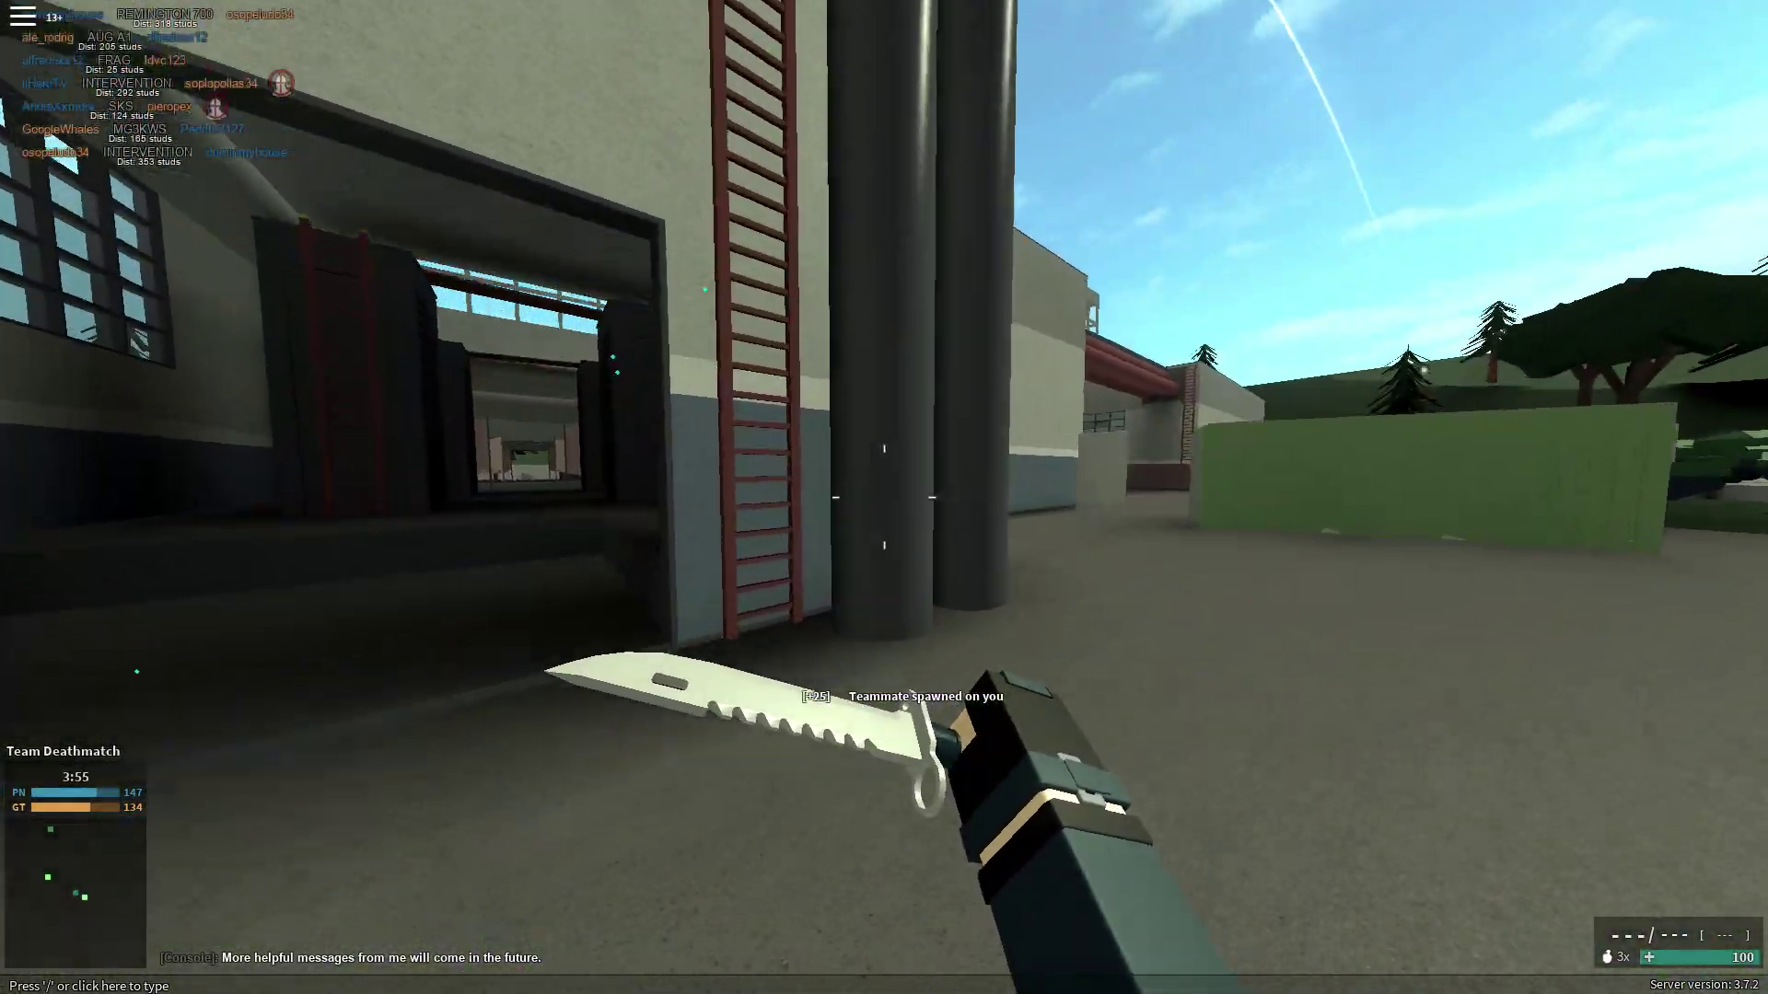